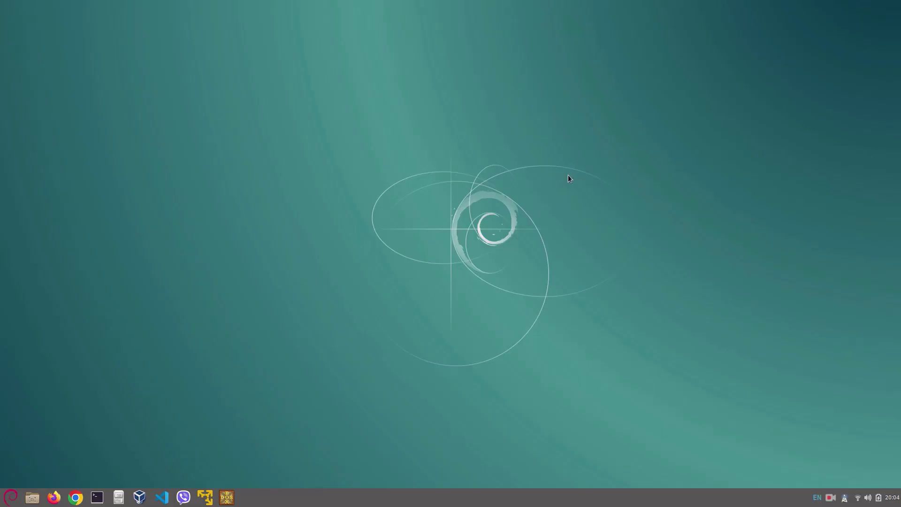
Step: Browse the Cinnamon application menu categories, then close the menu
left_click_drag(569, 203, 197, 455)
left_click_drag(619, 201, 71, 486)
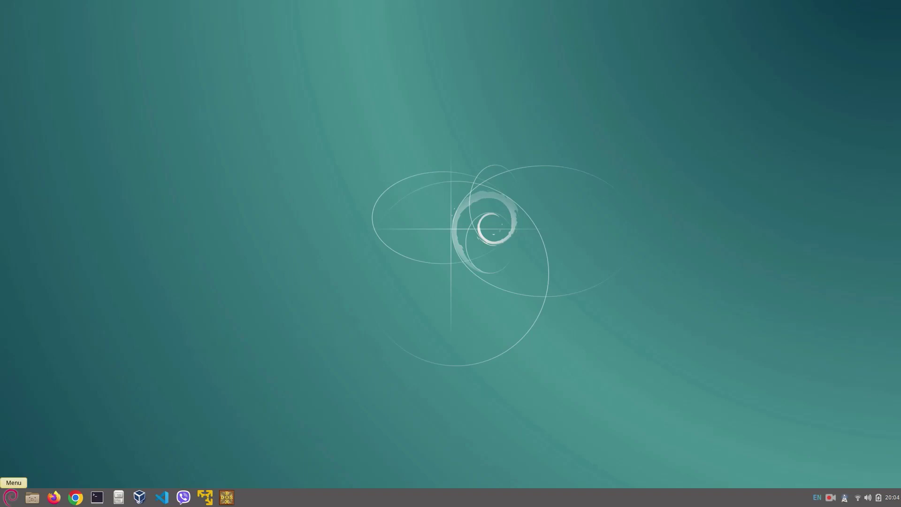
left_click(14, 492)
left_click(10, 501)
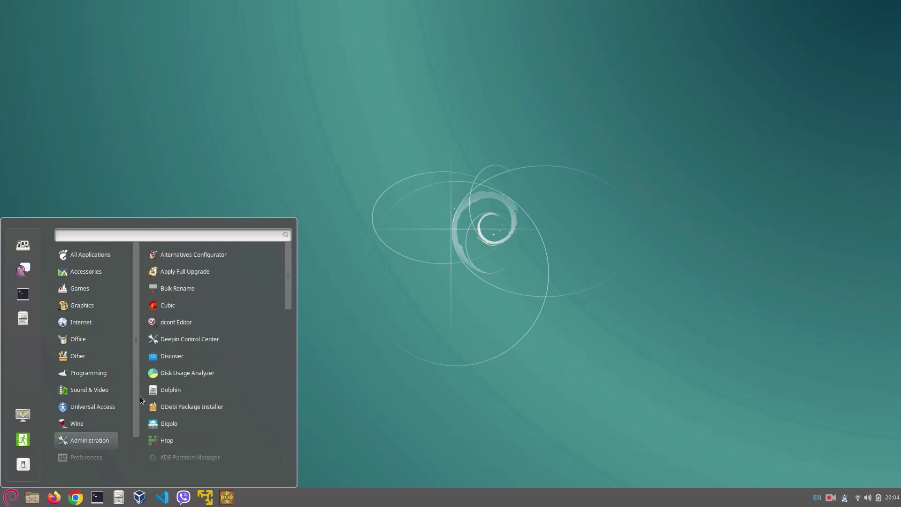
mouse_move(89, 389)
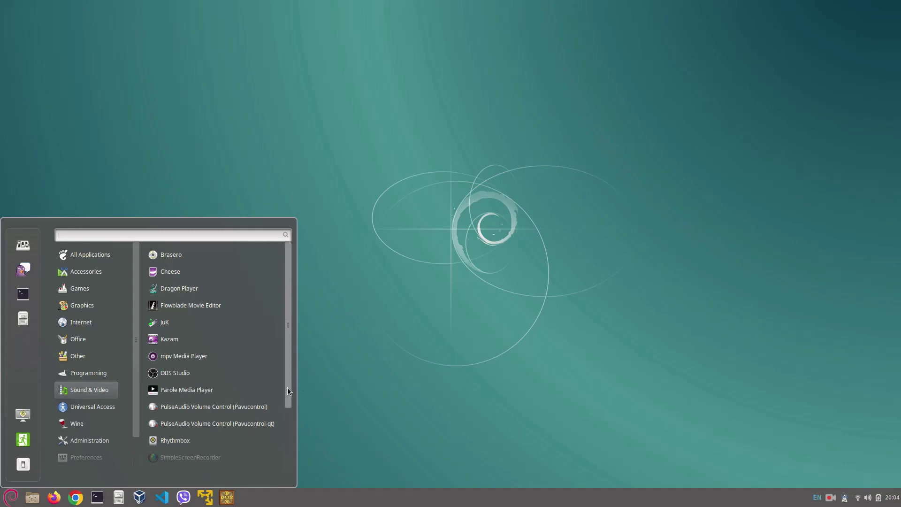
left_click_drag(287, 387, 261, 440)
scroll(239, 362, "up", 3)
scroll(261, 422, "down", 5)
left_click(433, 325)
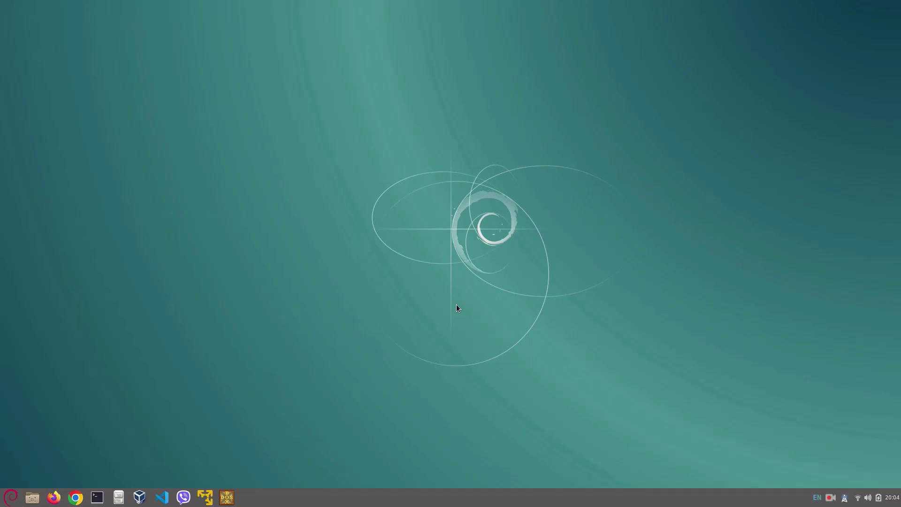
Step: Search the menu for 'theme' and launch the Themes settings tool
left_click_drag(462, 298, 204, 409)
left_click_drag(533, 166, 328, 486)
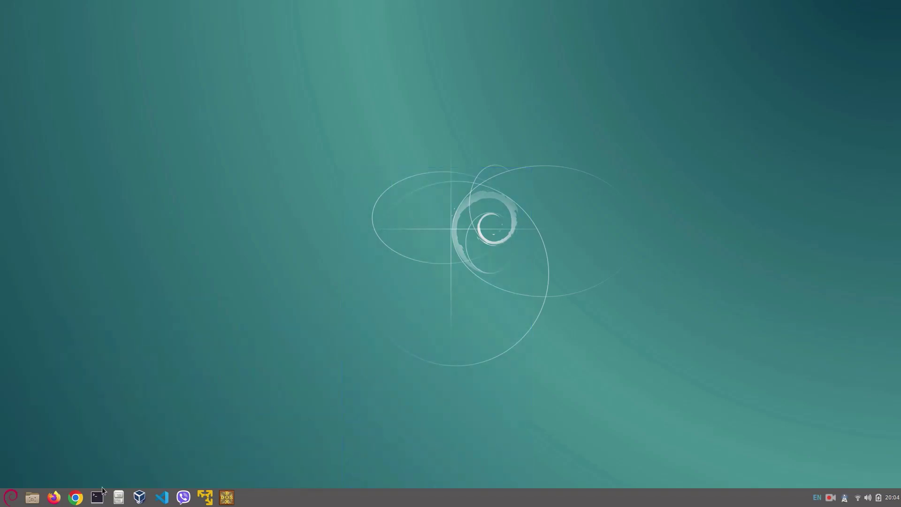
left_click(8, 498)
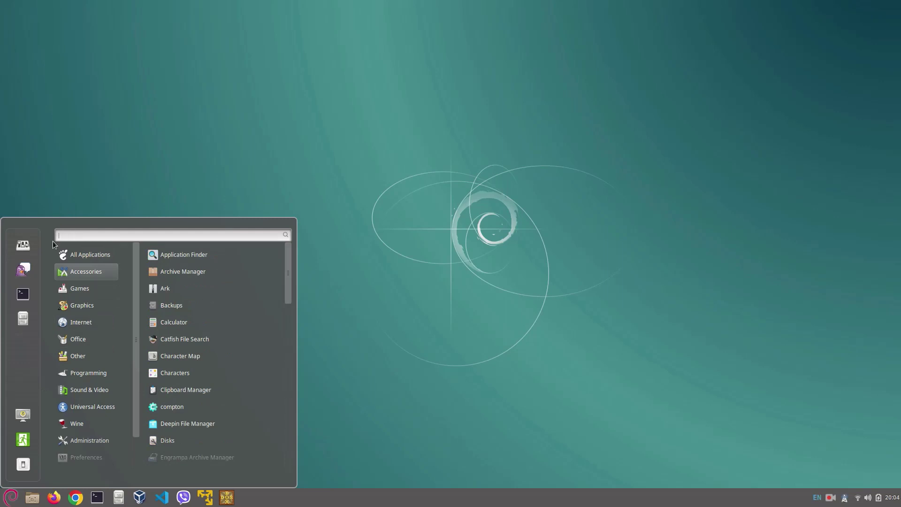
type("th")
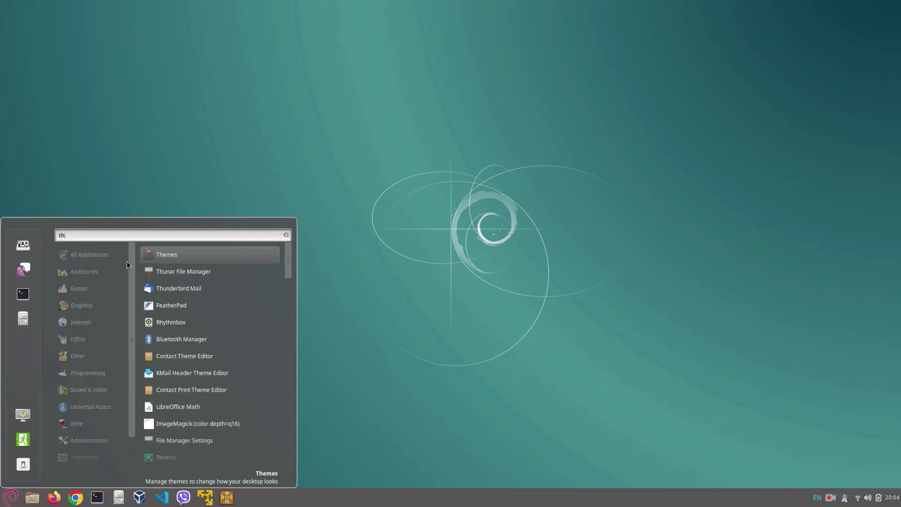
type("eme")
left_click(161, 257)
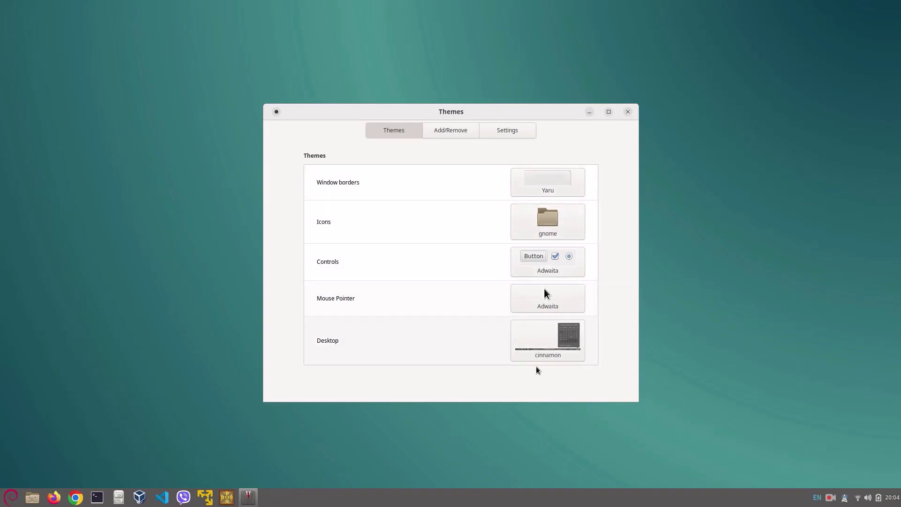
Step: Apply Arc-Dark to the desktop theme and, after trying Arc-Darker, to the window borders
left_click(551, 354)
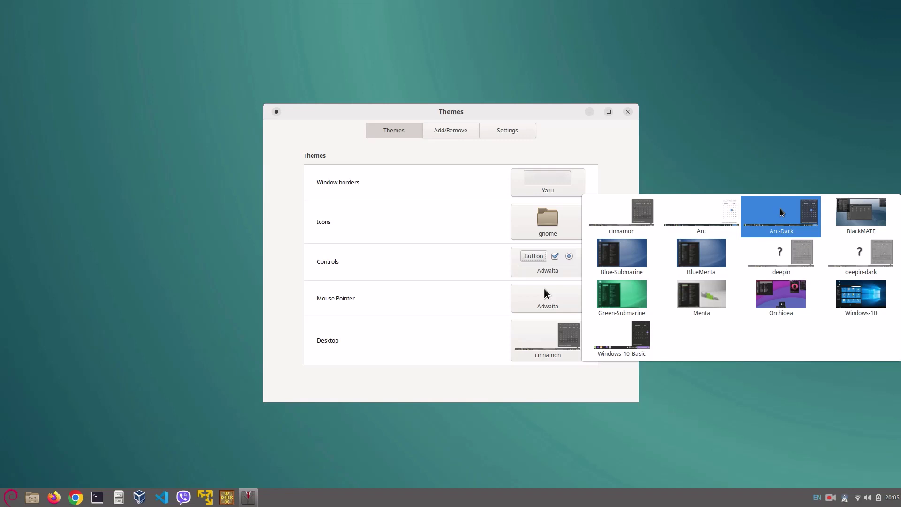
left_click(783, 211)
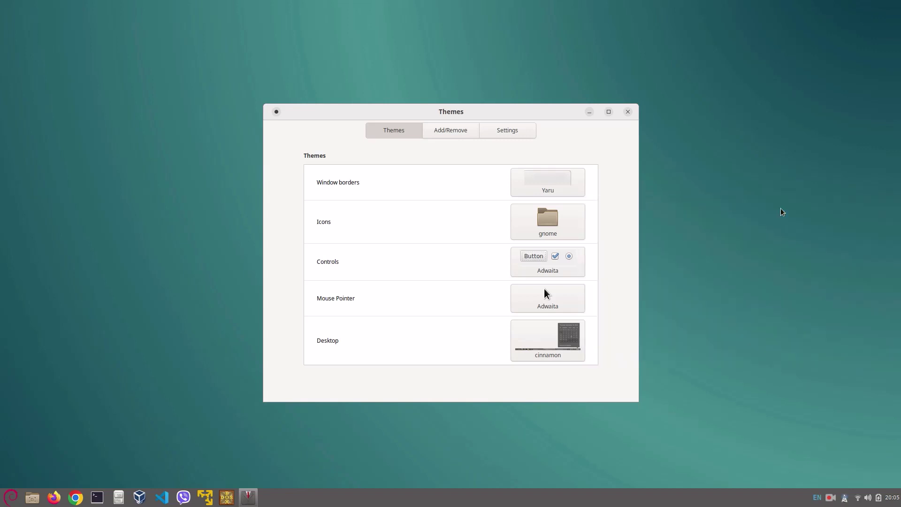
left_click(559, 196)
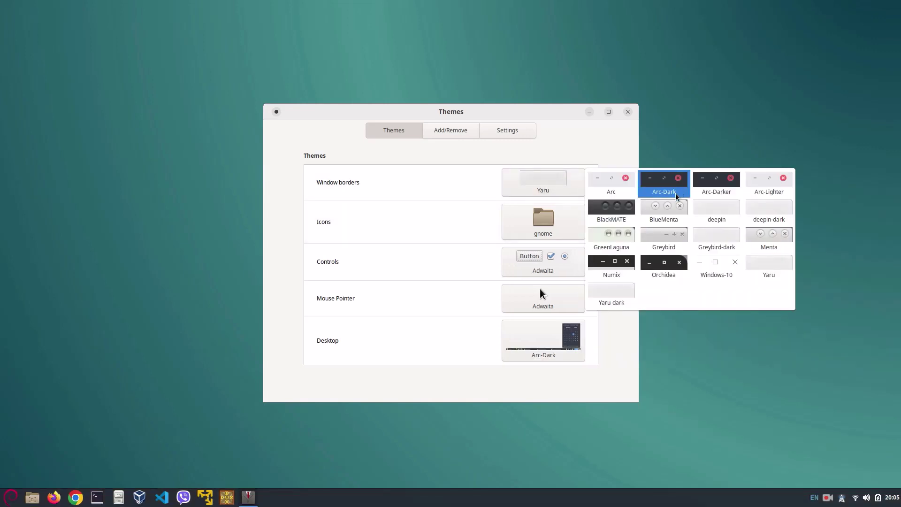
left_click(706, 189)
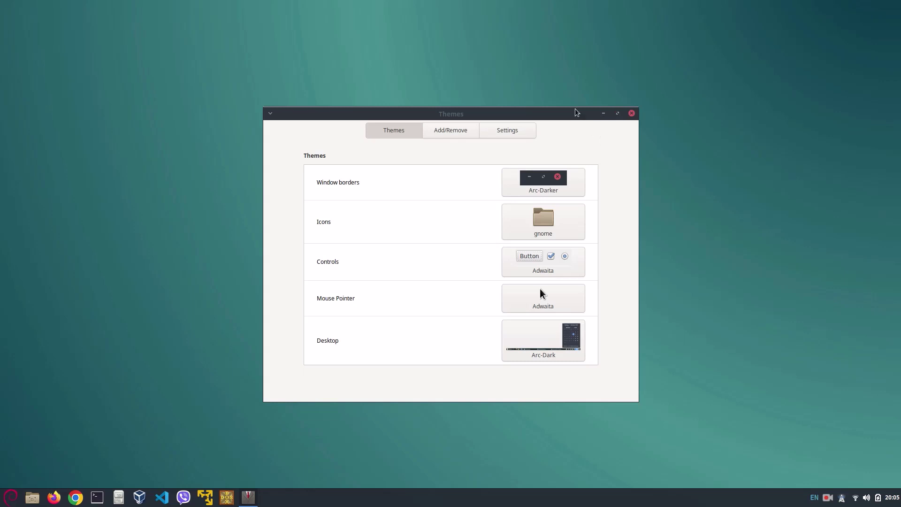
left_click_drag(576, 113, 569, 158)
left_click(547, 233)
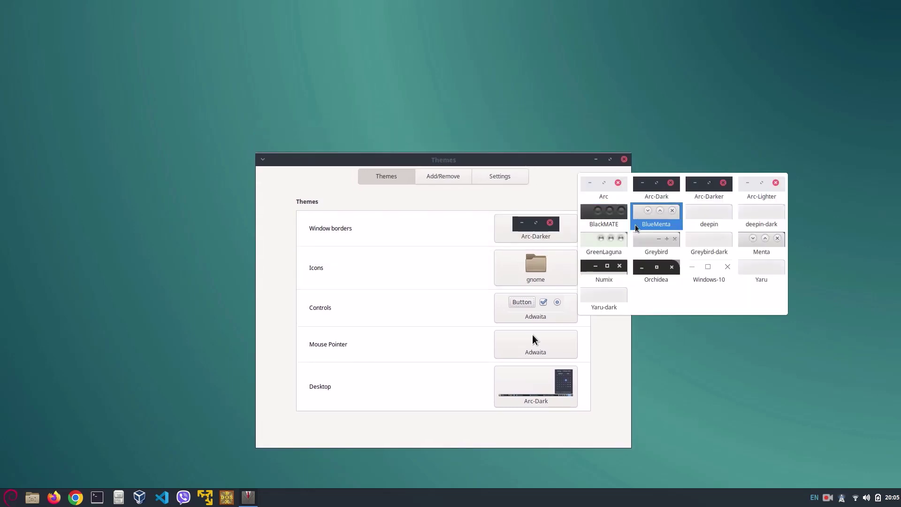
left_click(665, 196)
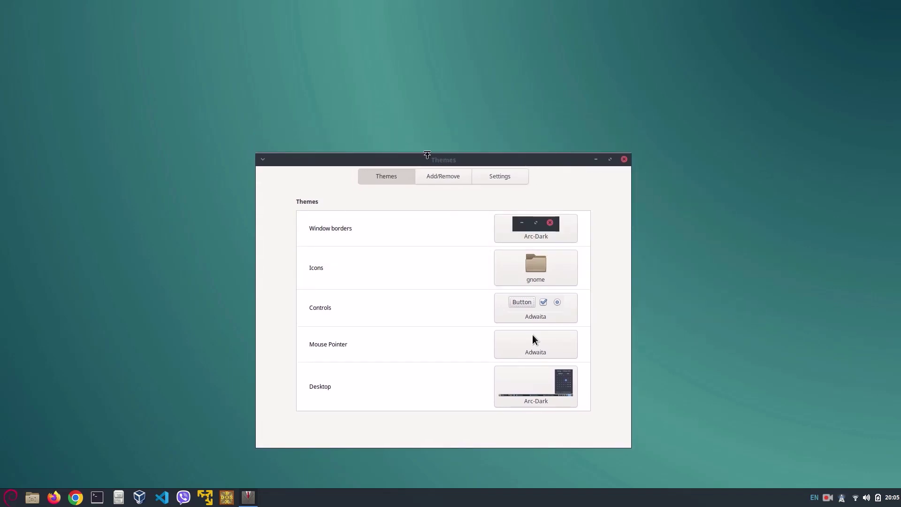
left_click_drag(401, 155, 428, 72)
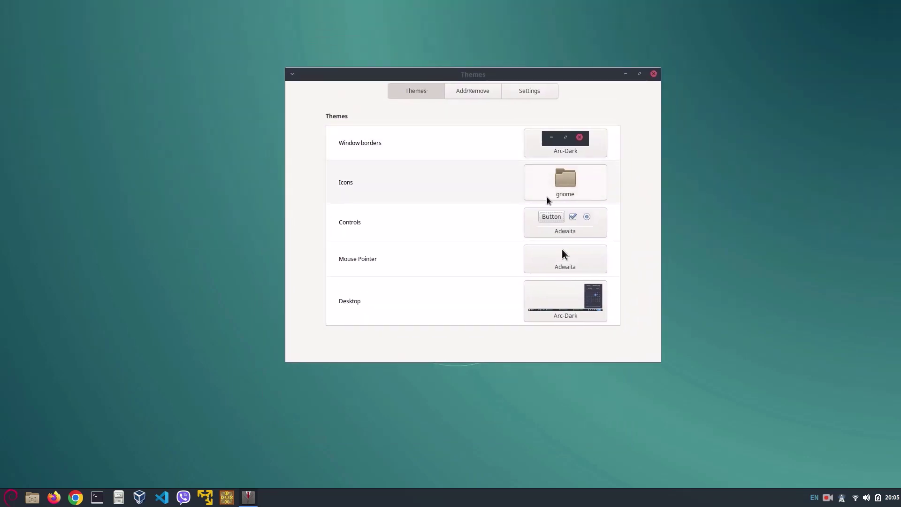
Step: Choose DMZ-White for the mouse pointer and Arc-Dark for the controls theme
left_click(558, 258)
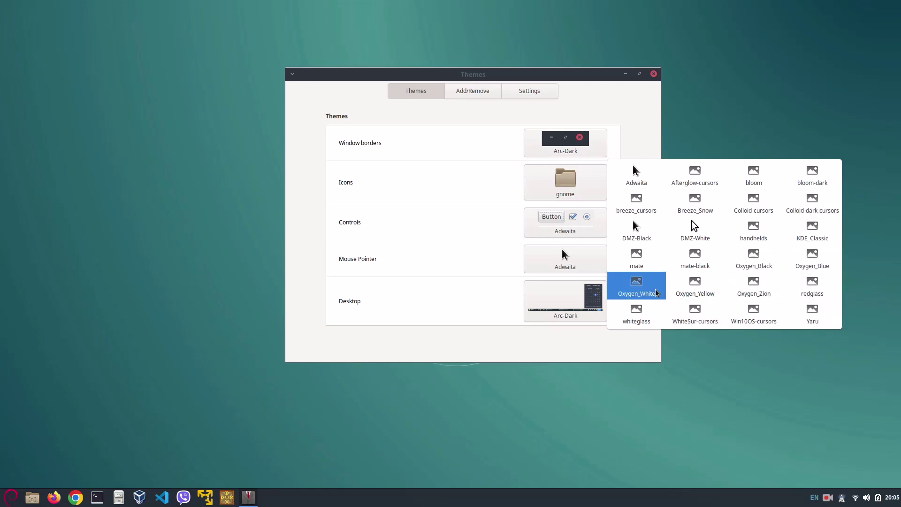
left_click(702, 236)
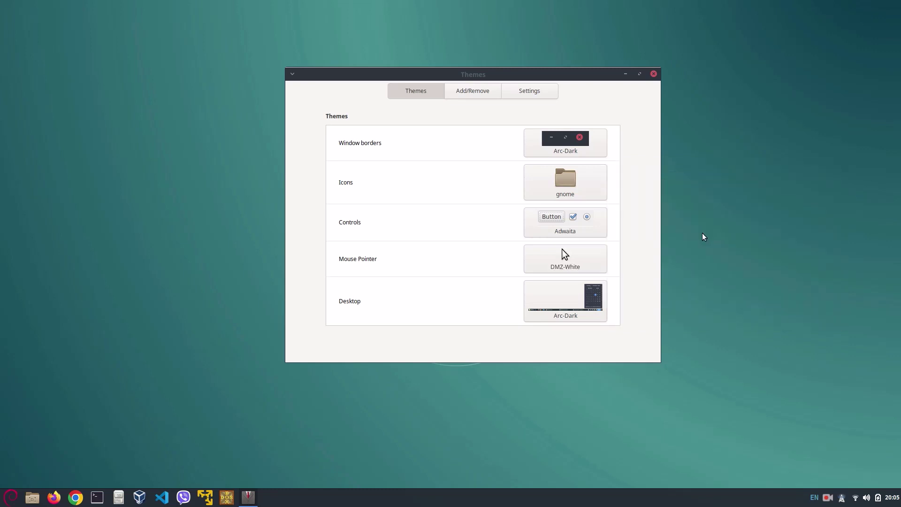
left_click(560, 221)
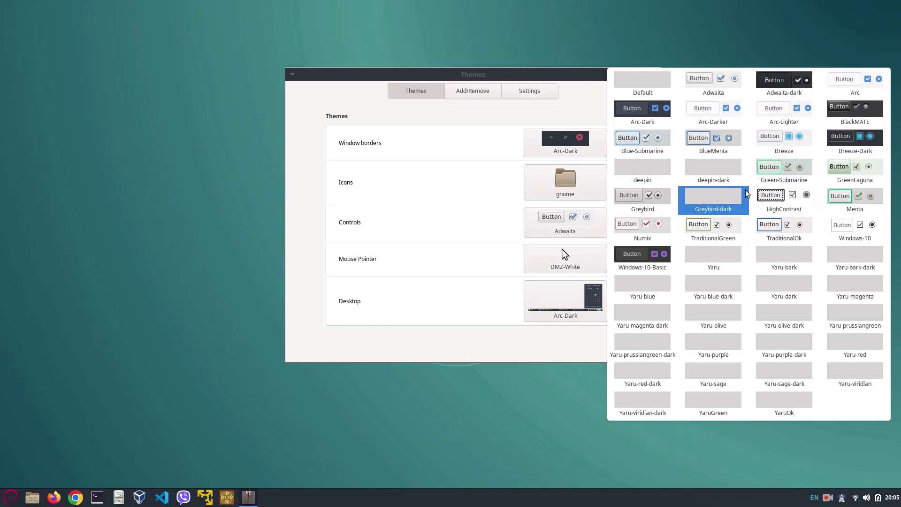
left_click(664, 117)
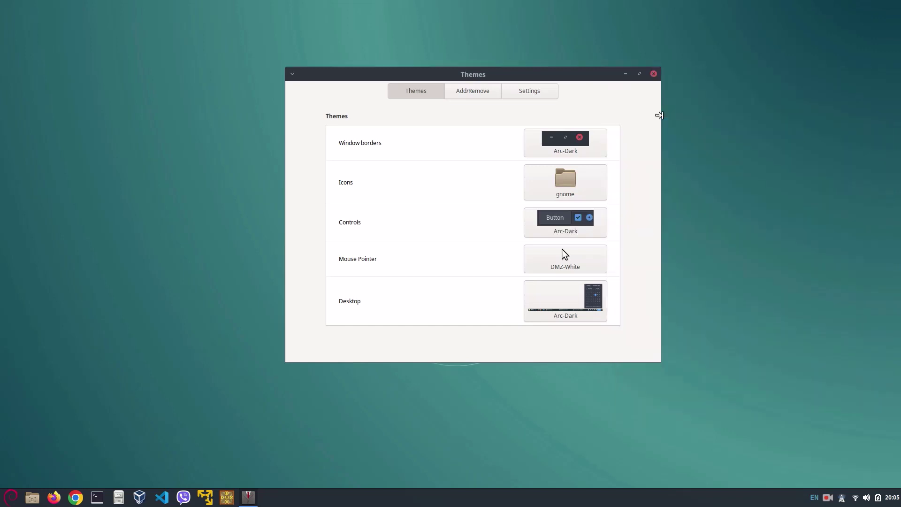
left_click_drag(522, 75, 498, 181)
left_click_drag(425, 280, 543, 207)
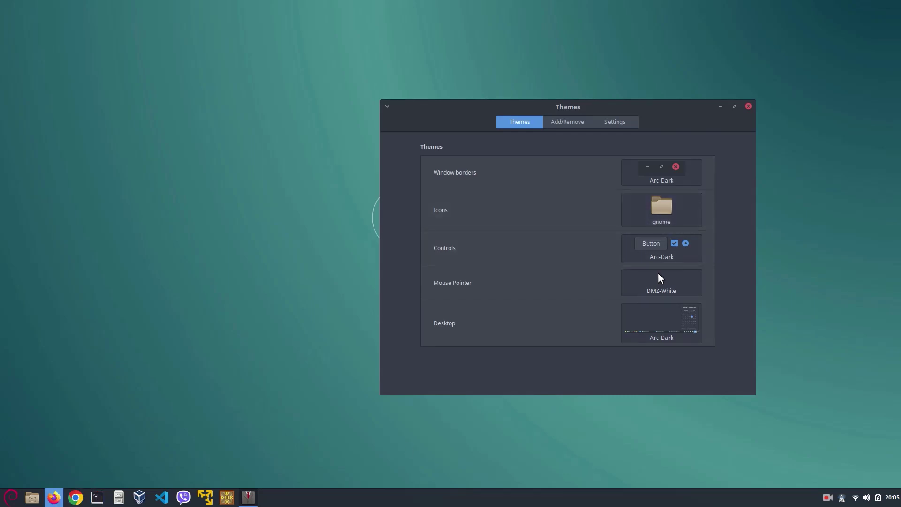
Step: In Firefox, search 'gnome look.org' and open the Gnome-look.org browse page
left_click(53, 497)
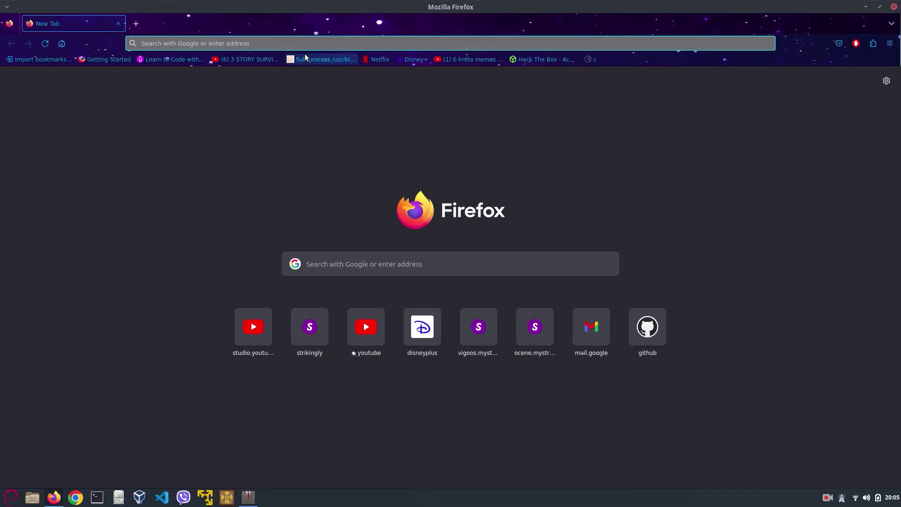
type("gnome ")
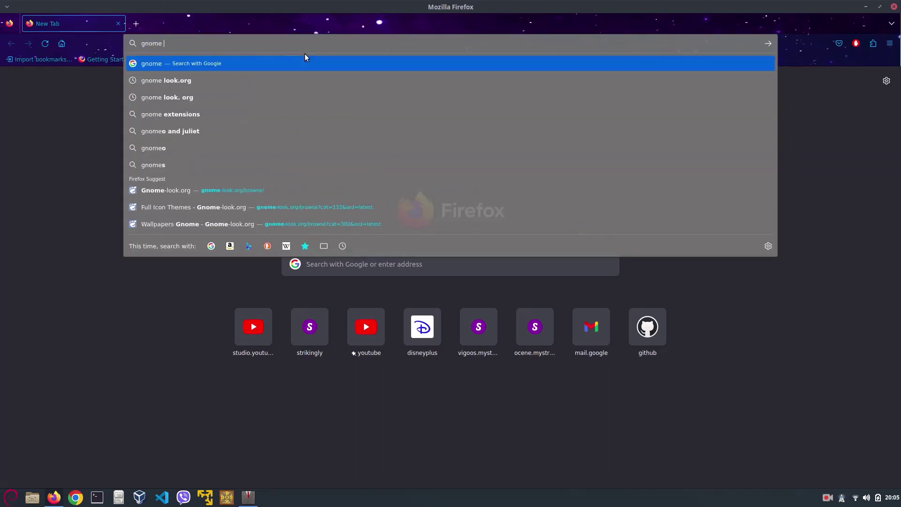
type("look.")
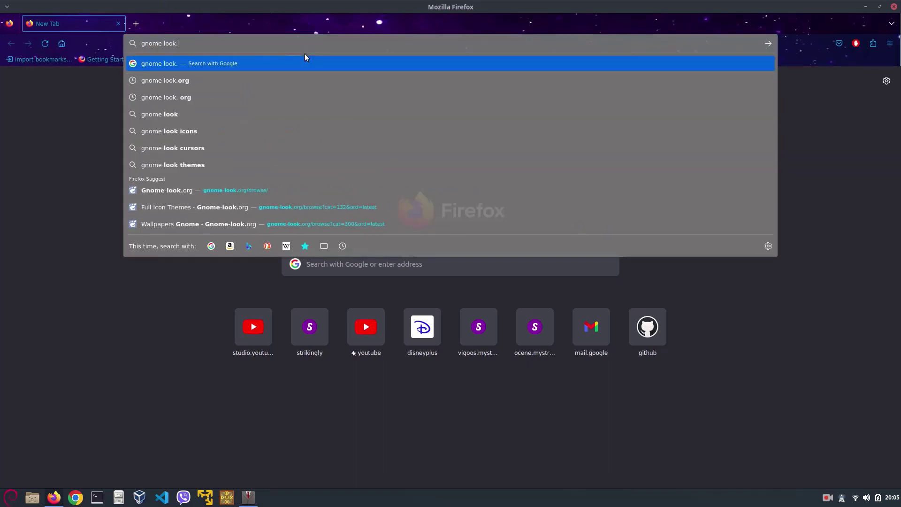
type("or")
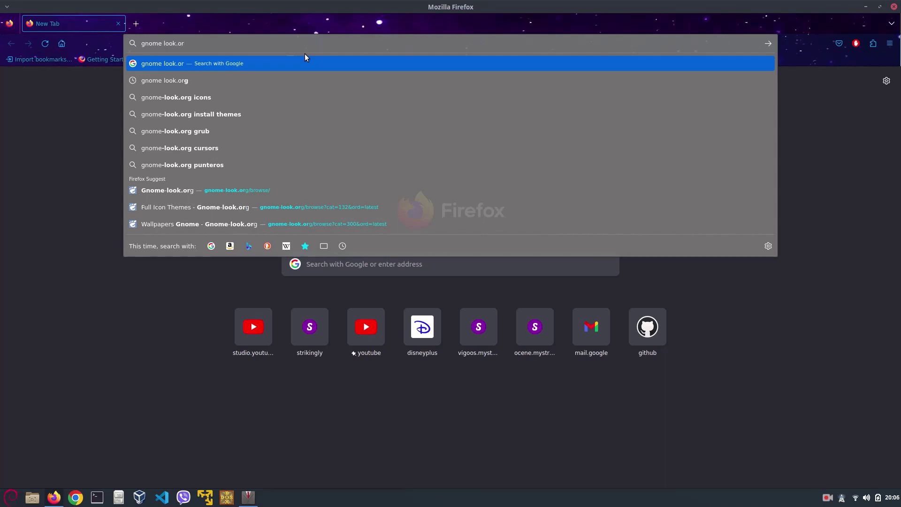
type("g")
key("Return")
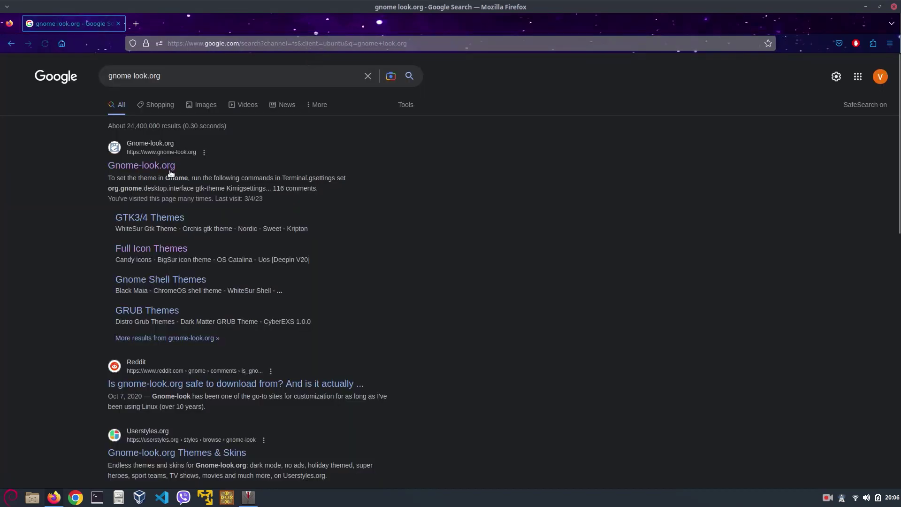
left_click(161, 165)
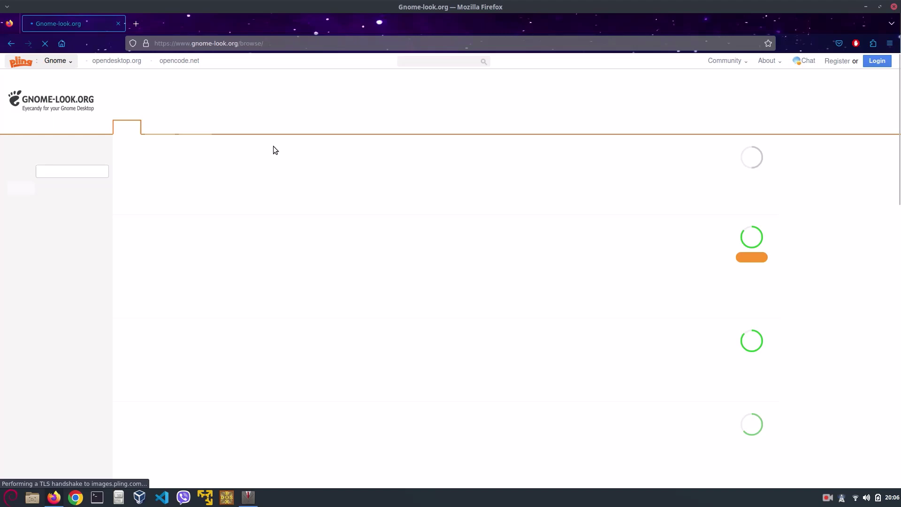
scroll(399, 285, "down", 5)
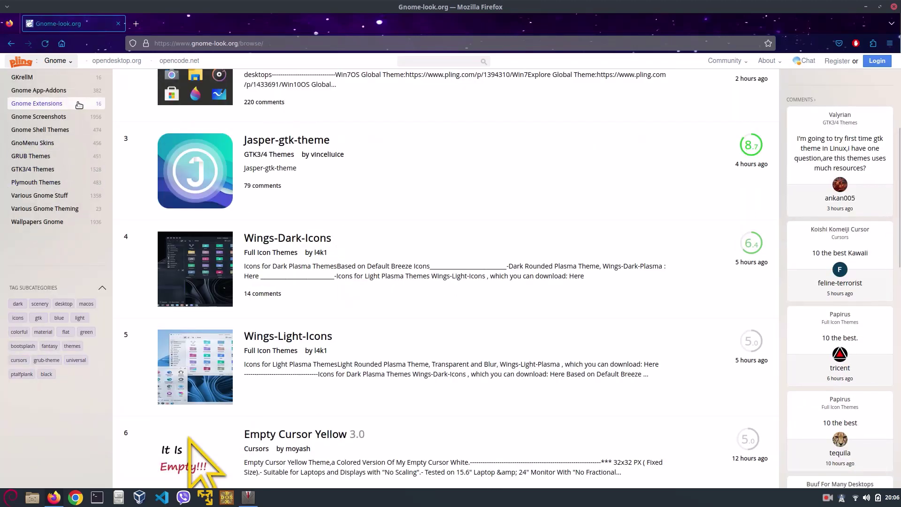
scroll(55, 113, "up", 3)
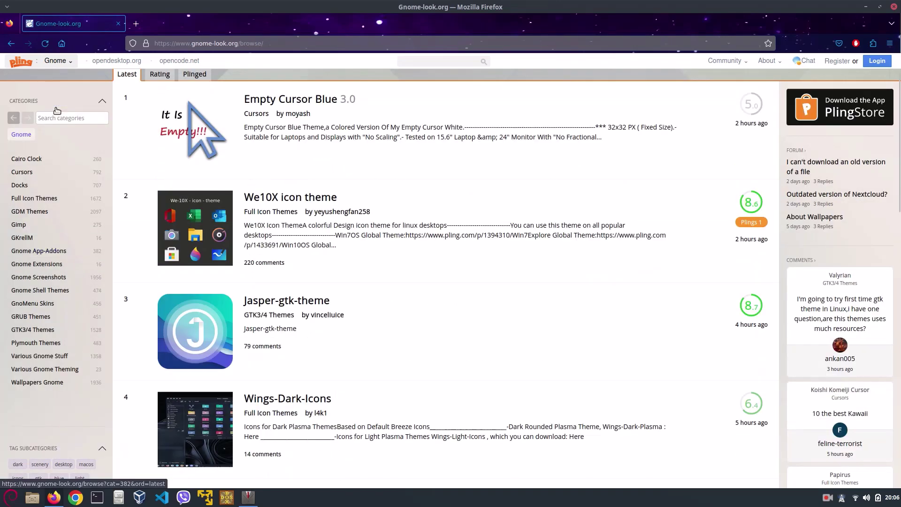
Step: Open the Full Icon Themes category and scroll down to the Zafiro and Breeze-Noir packs
left_click(49, 197)
scroll(418, 445, "down", 3)
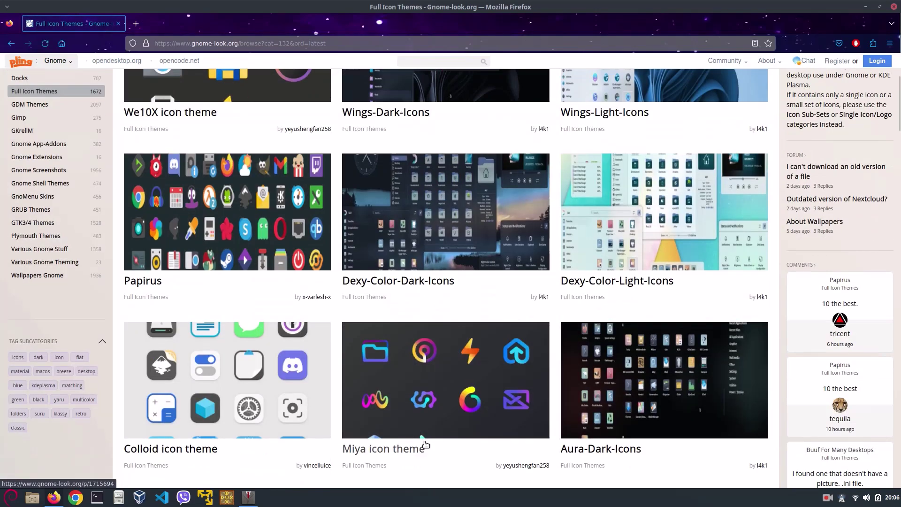
scroll(522, 408, "down", 10)
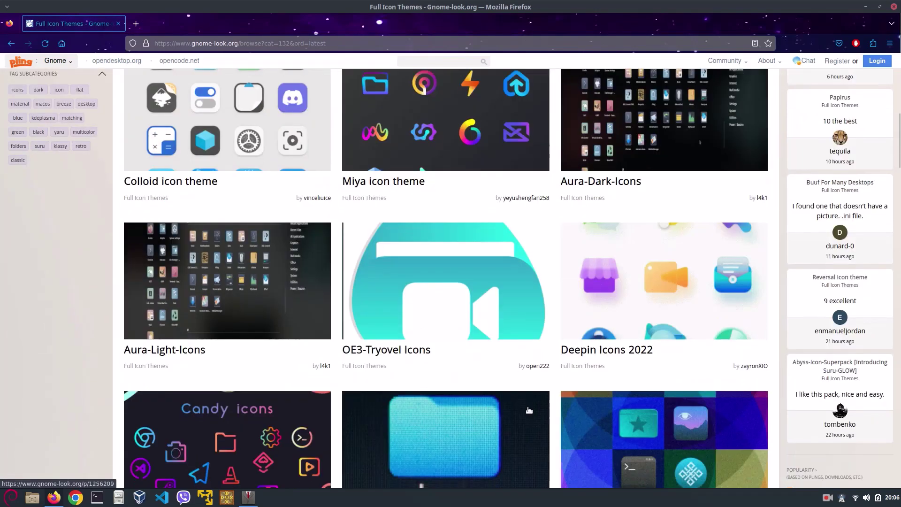
scroll(533, 411, "down", 6)
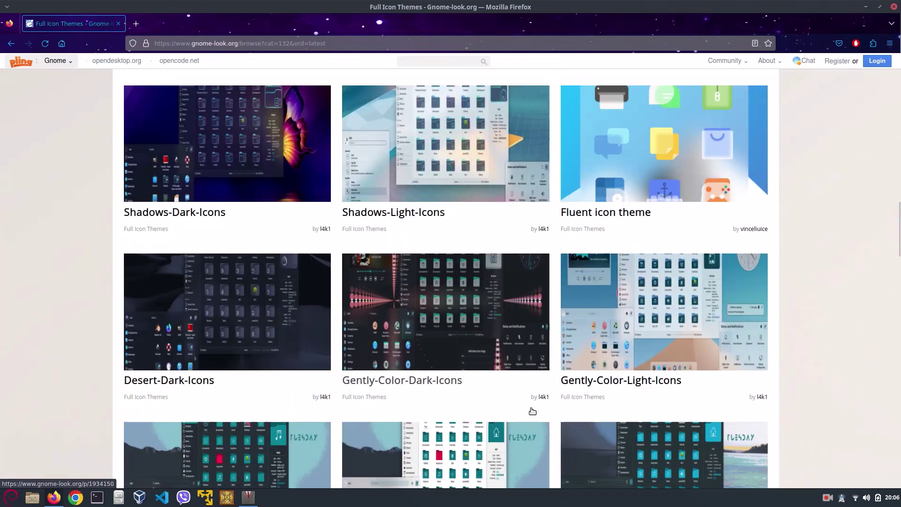
scroll(600, 358, "down", 14)
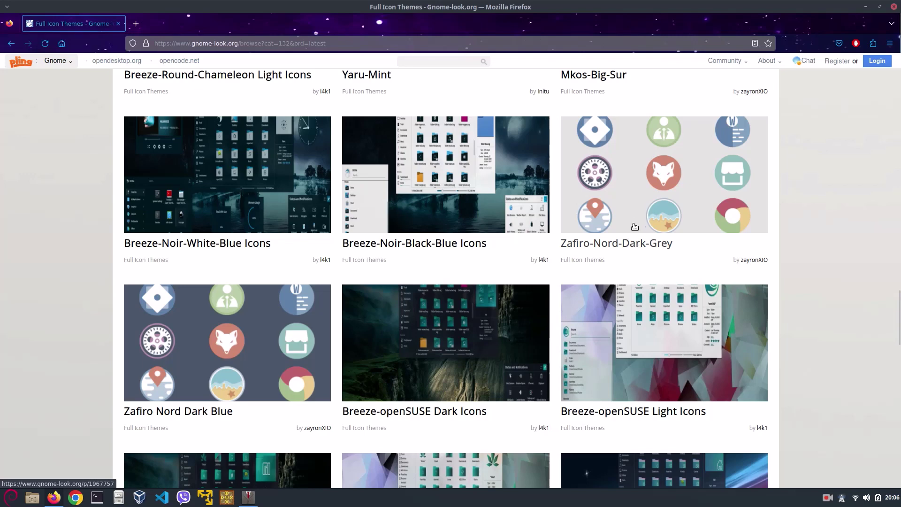
Step: Save the Zafiro preview image to the Desktop as rect833.png
right_click(664, 224)
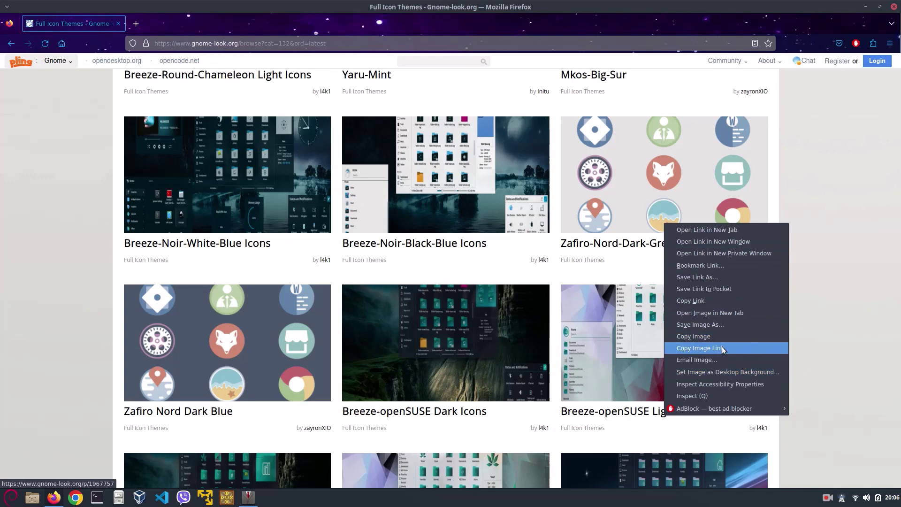
left_click(703, 328)
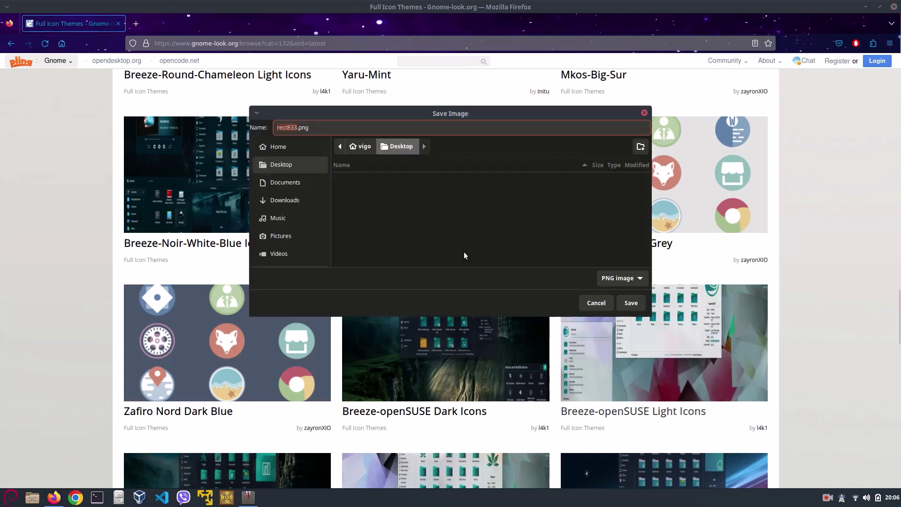
left_click(634, 305)
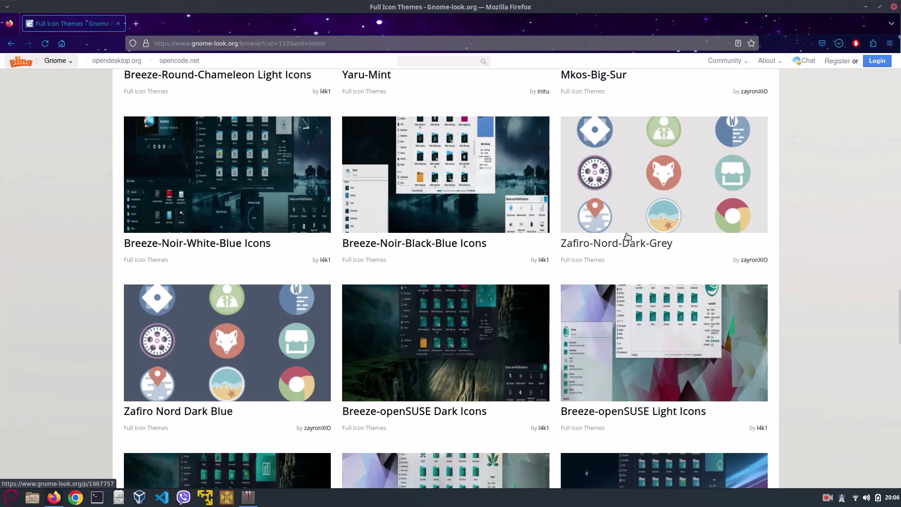
Step: Download Zafiro-Nord-Dark-Grey.tar.xz from its product page, then close Firefox
left_click(639, 222)
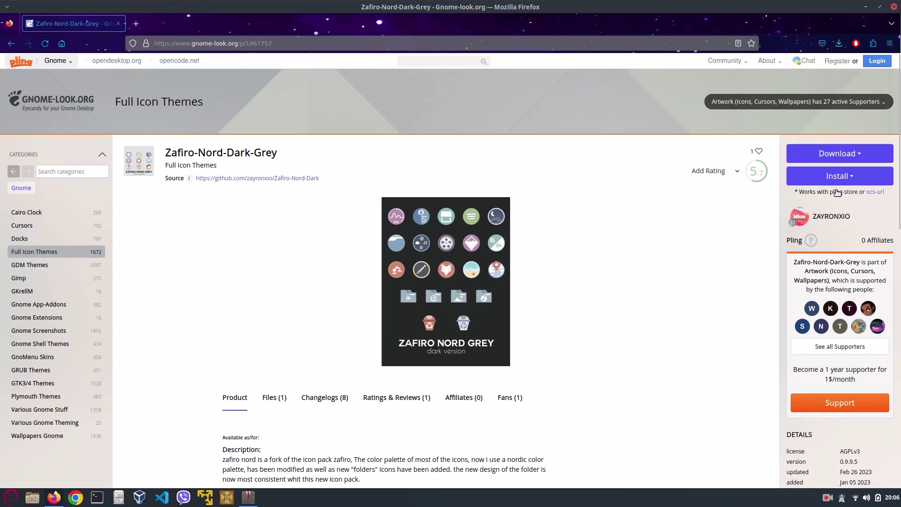
left_click(838, 155)
left_click(837, 175)
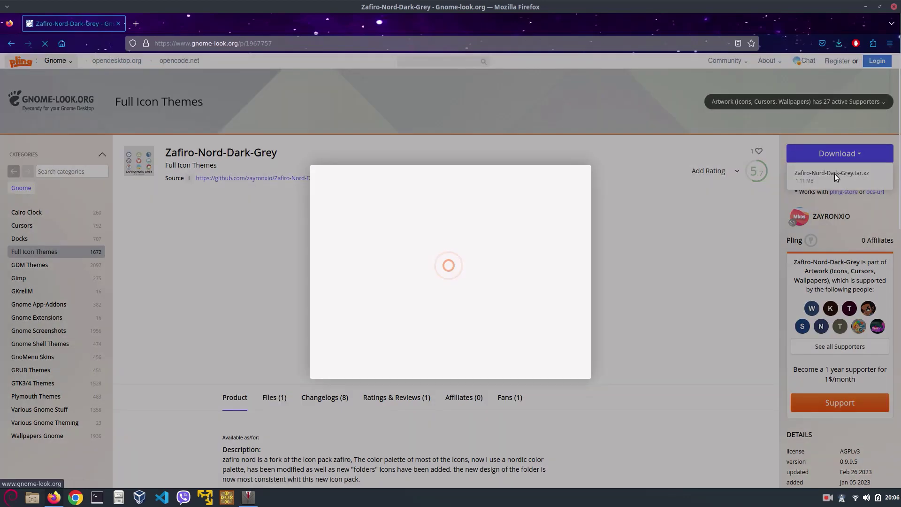
left_click(491, 252)
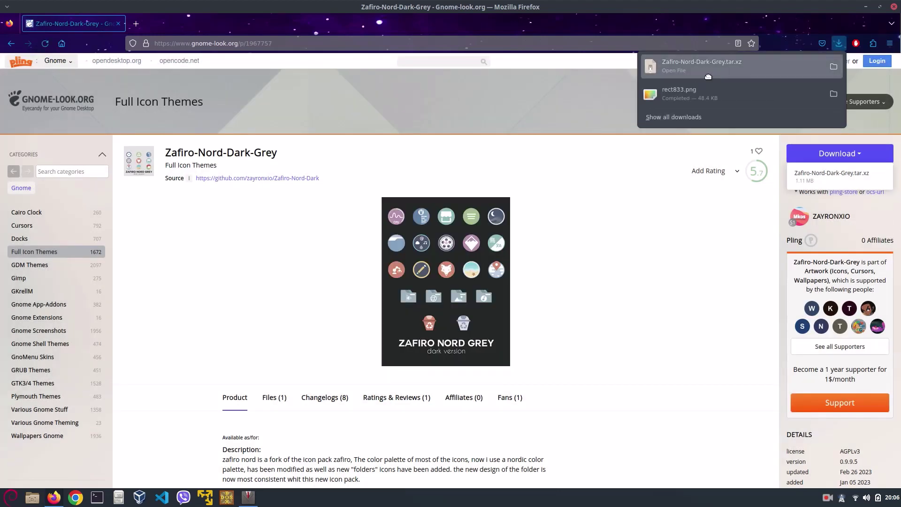
left_click(893, 6)
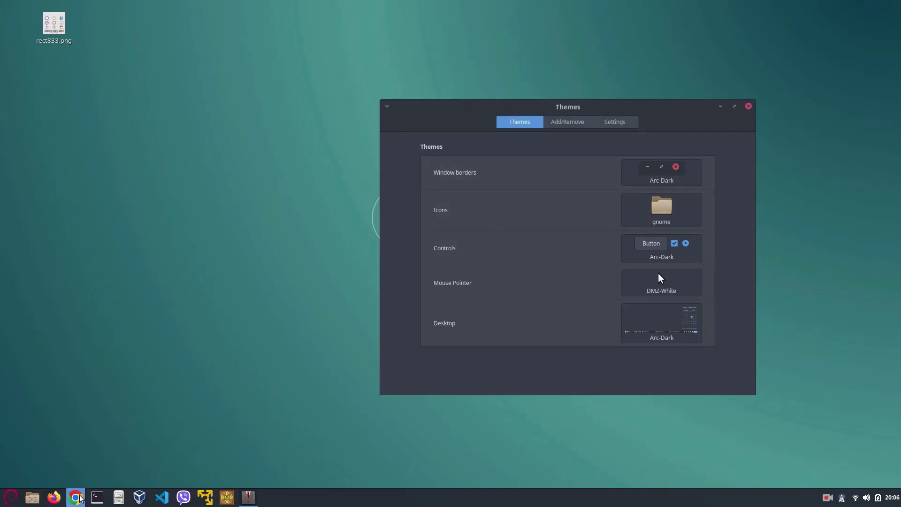
Step: Close the Cinnamon Themes window
left_click(37, 501)
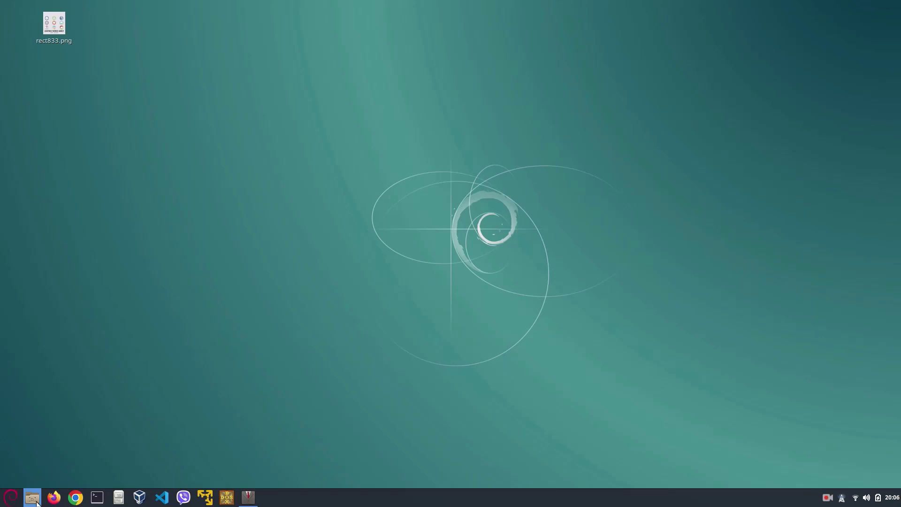
left_click(37, 501)
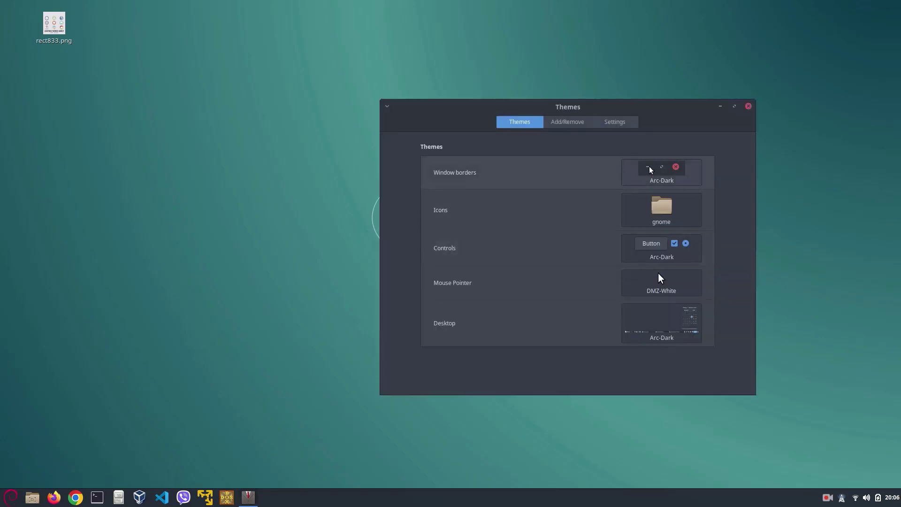
left_click(749, 106)
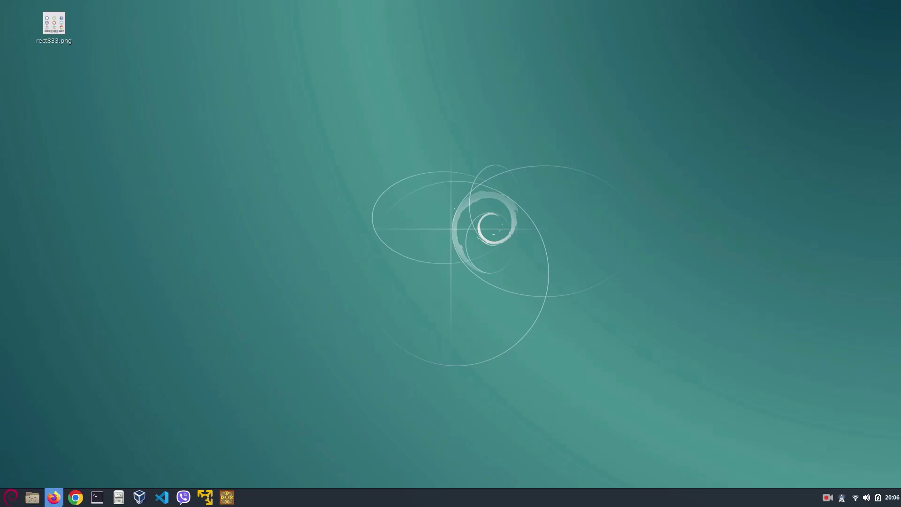
Step: Launch Files, go to Downloads, and bring up the Zafiro-Nord-Dark-Grey archive's context menu
left_click(10, 499)
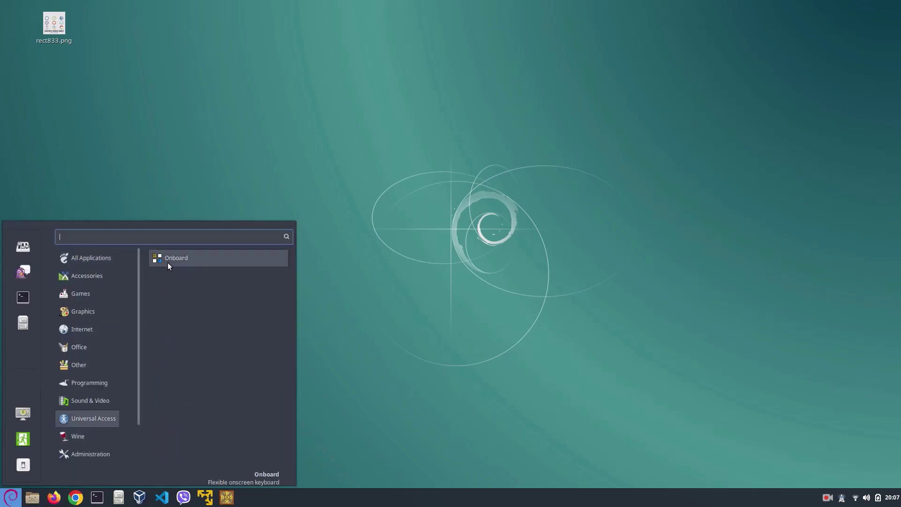
type("file")
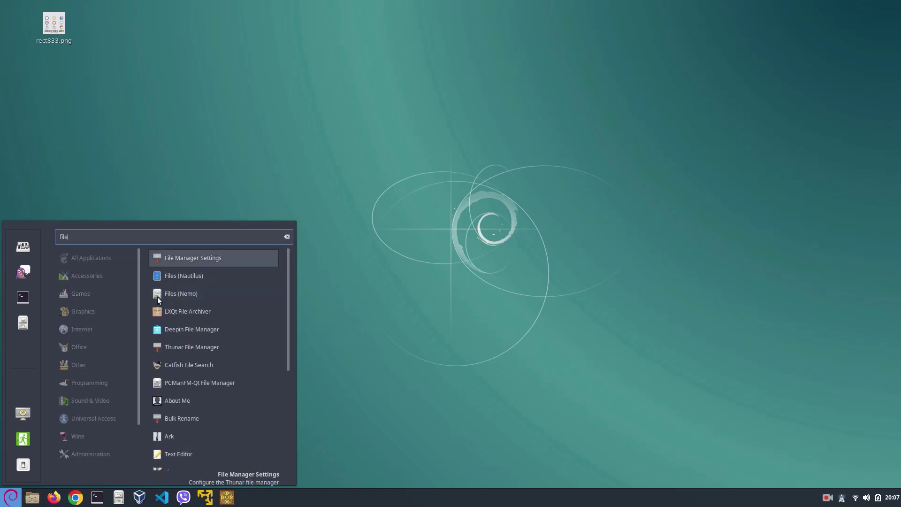
left_click(193, 278)
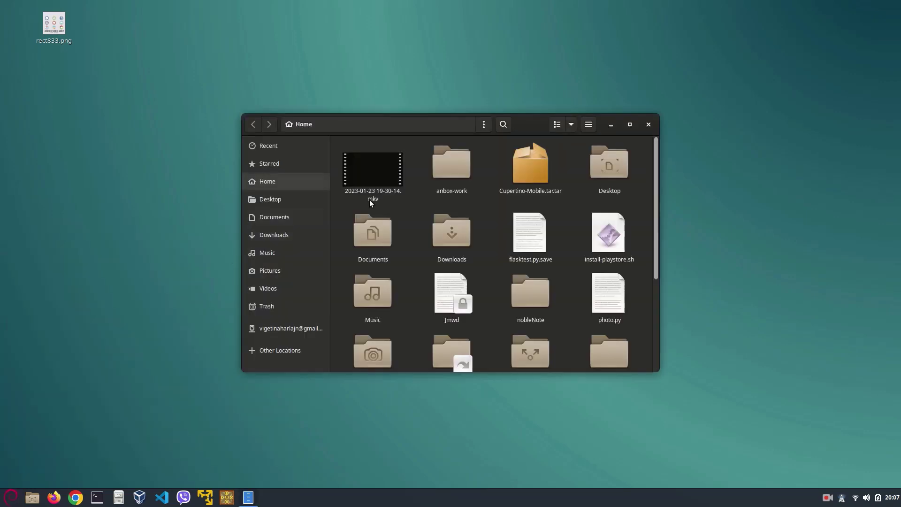
left_click(261, 235)
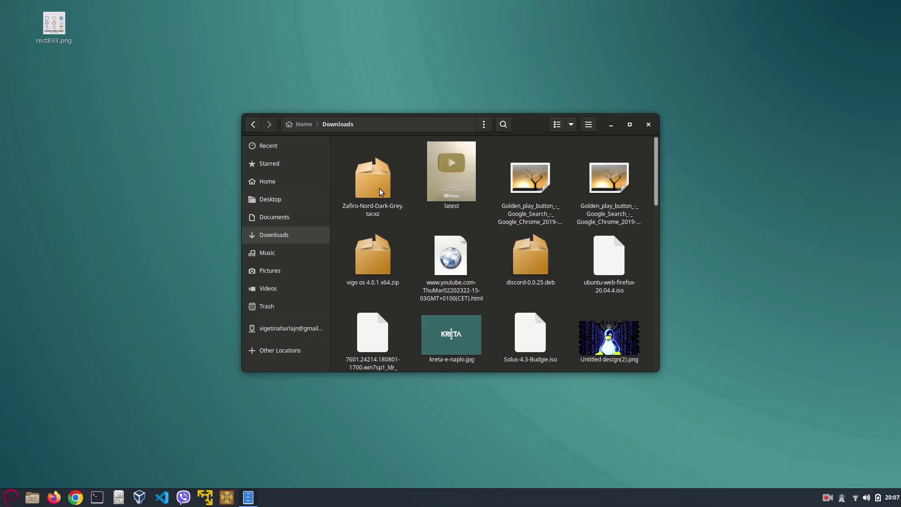
scroll(383, 190, "down", 2)
scroll(383, 189, "up", 2)
right_click(380, 191)
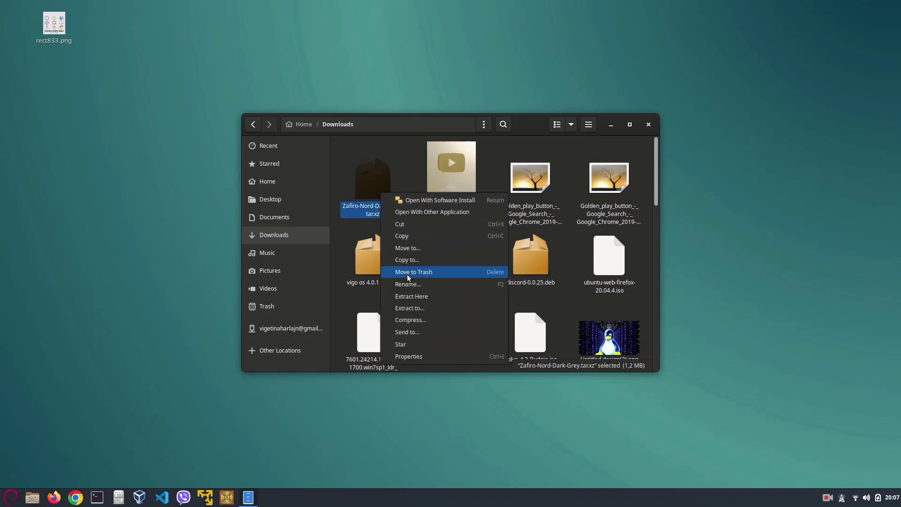
Step: Choose Extract to for the archive and show hidden files in the home folder
left_click(409, 308)
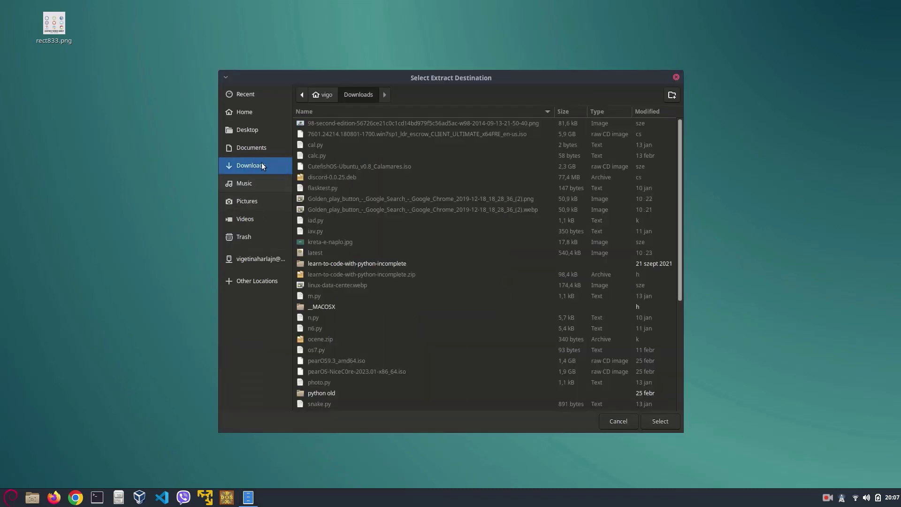
left_click(258, 121)
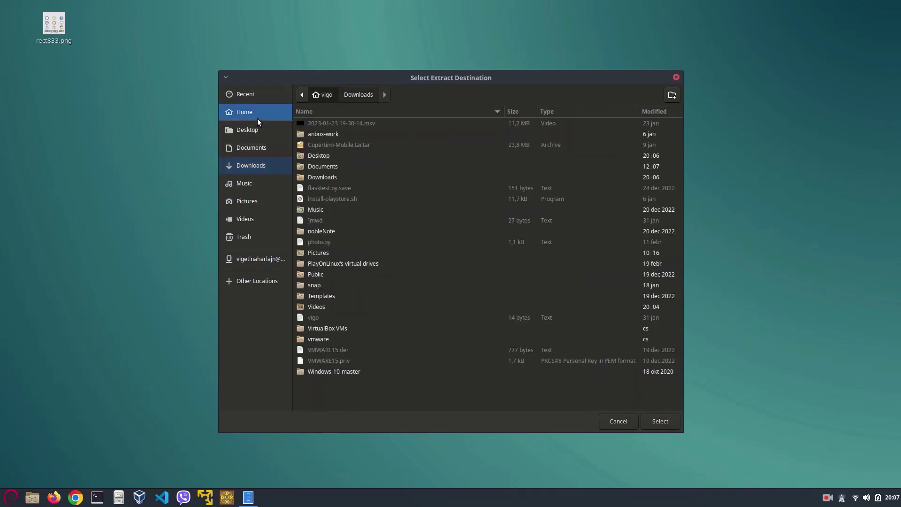
right_click(308, 382)
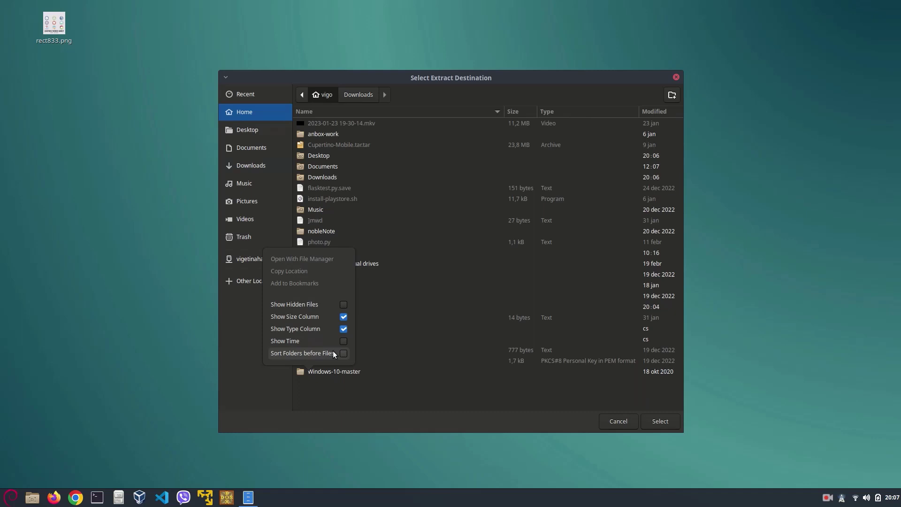
key("Escape")
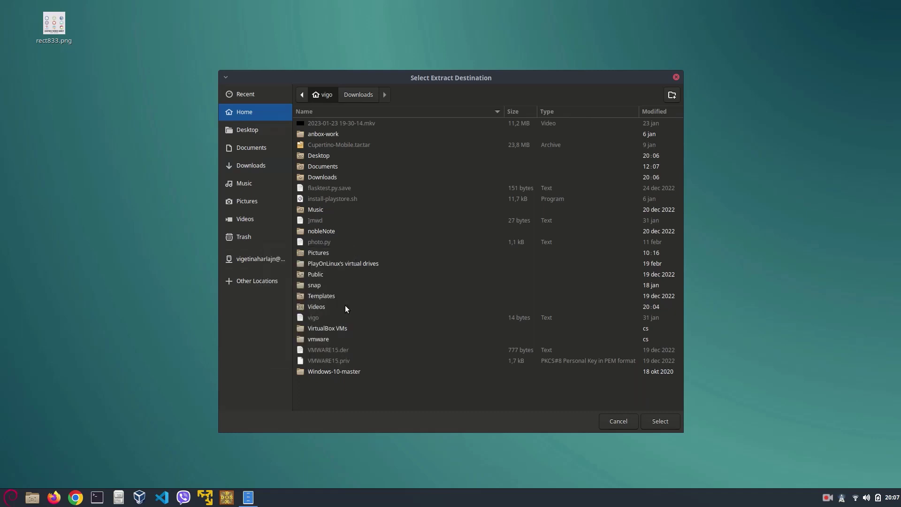
right_click(321, 381)
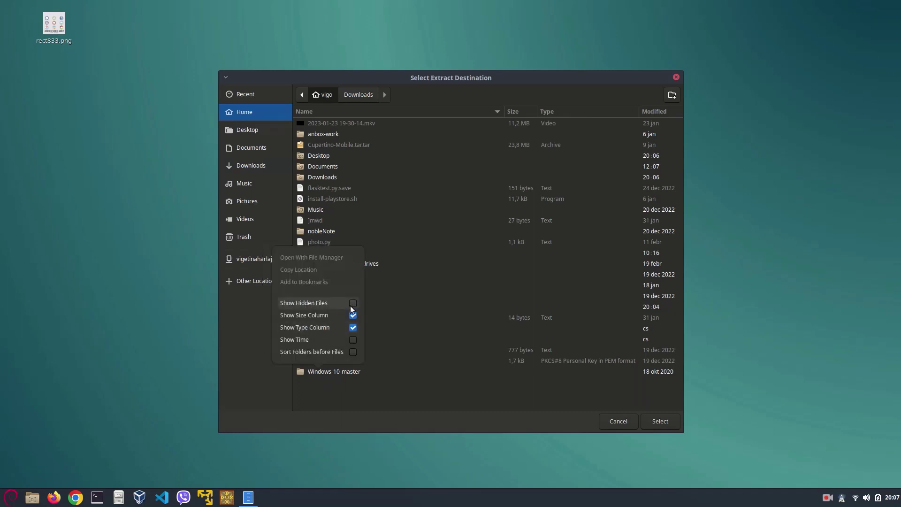
left_click(353, 304)
left_click(266, 355)
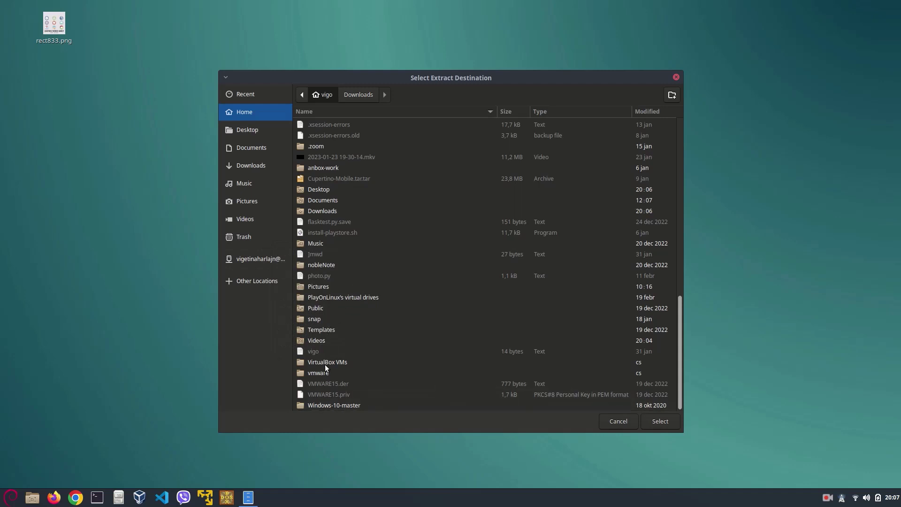
Step: Select the hidden .icons folder as the extraction destination
scroll(327, 366, "up", 6)
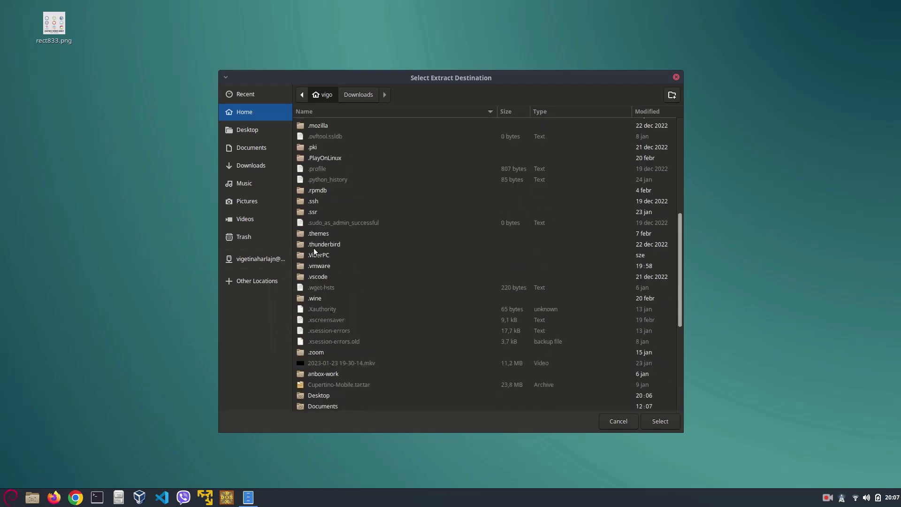
scroll(313, 246, "up", 3)
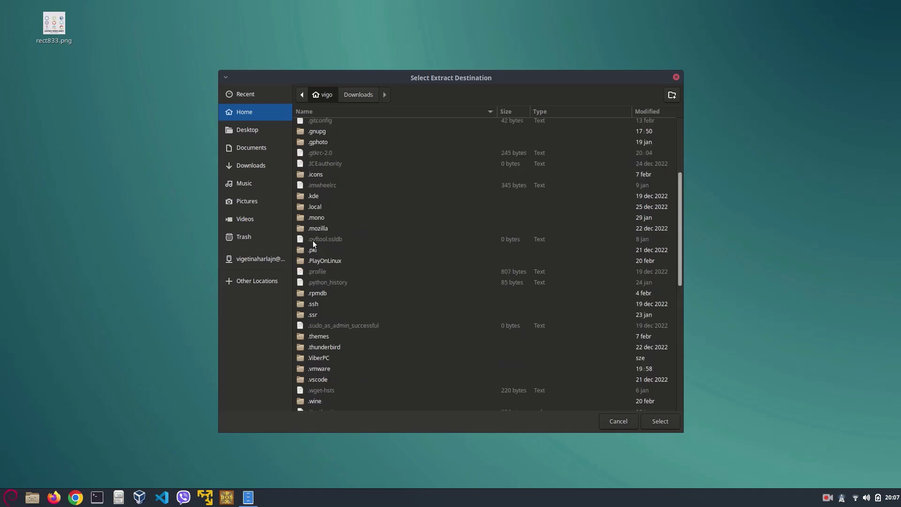
double_click(320, 176)
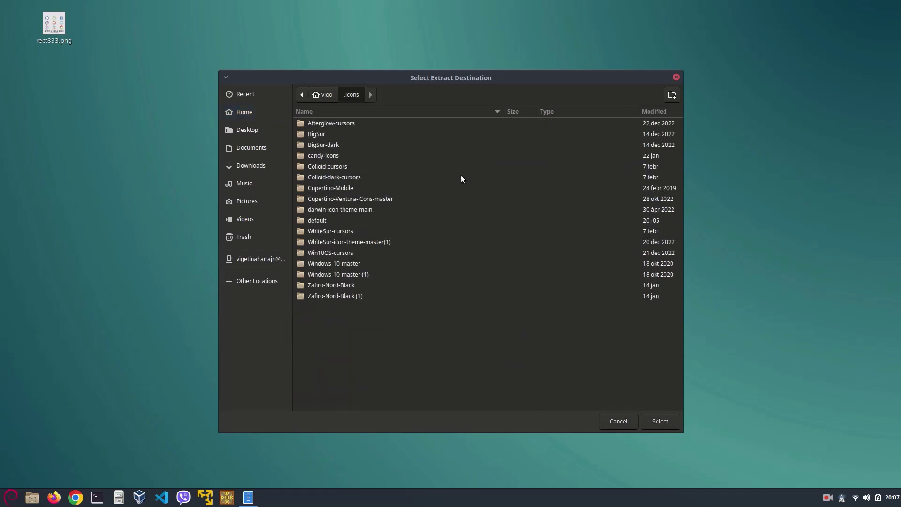
left_click(655, 419)
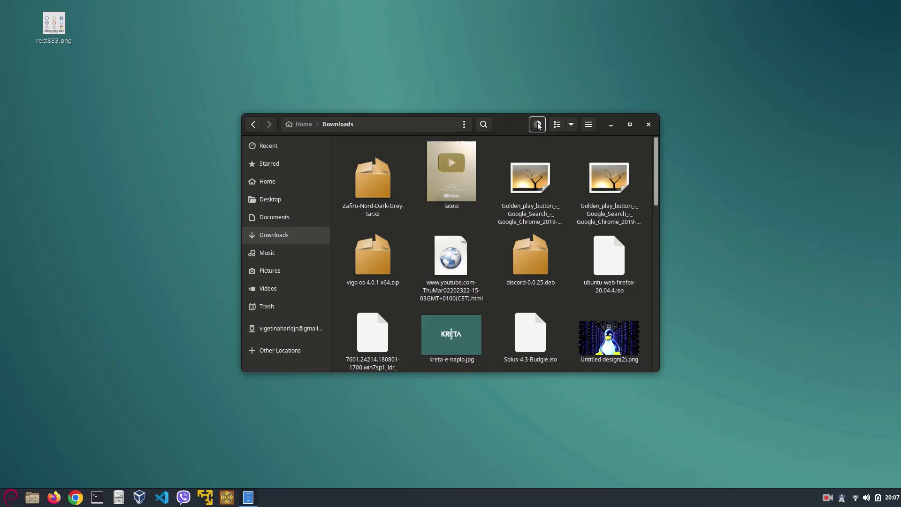
Step: Verify the Zafiro-Nord-Dark-Grey extraction completed, then close the Nemo window
left_click(536, 125)
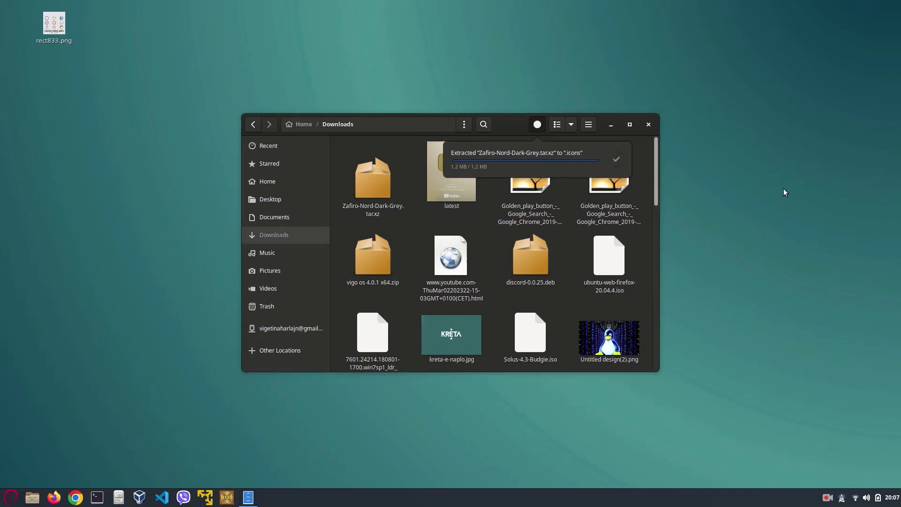
left_click(537, 125)
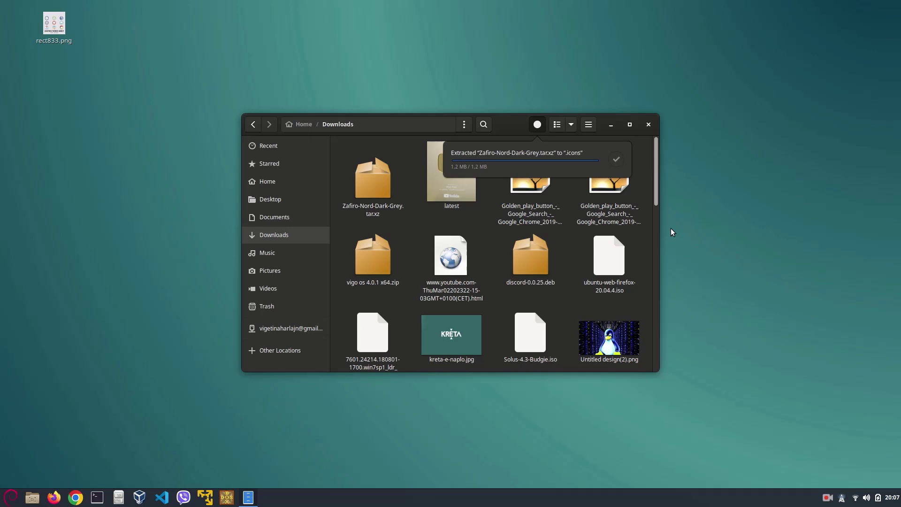
left_click(534, 125)
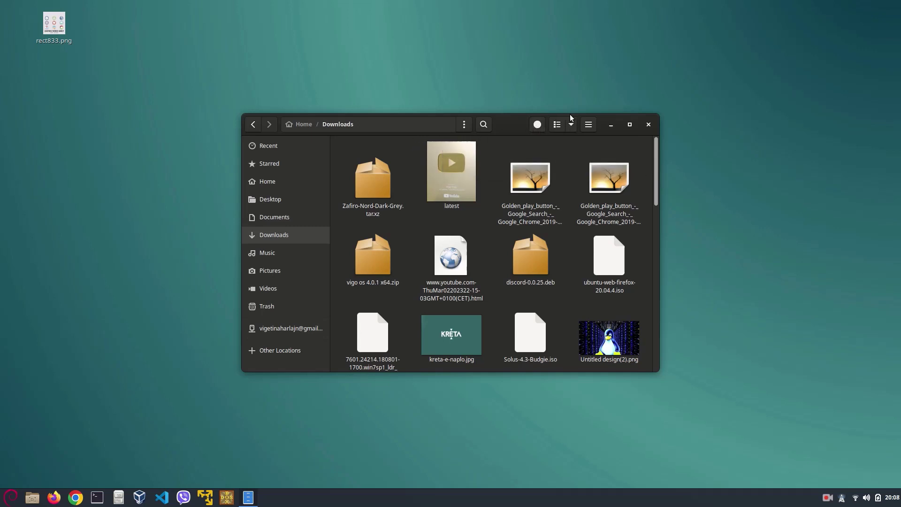
left_click(651, 124)
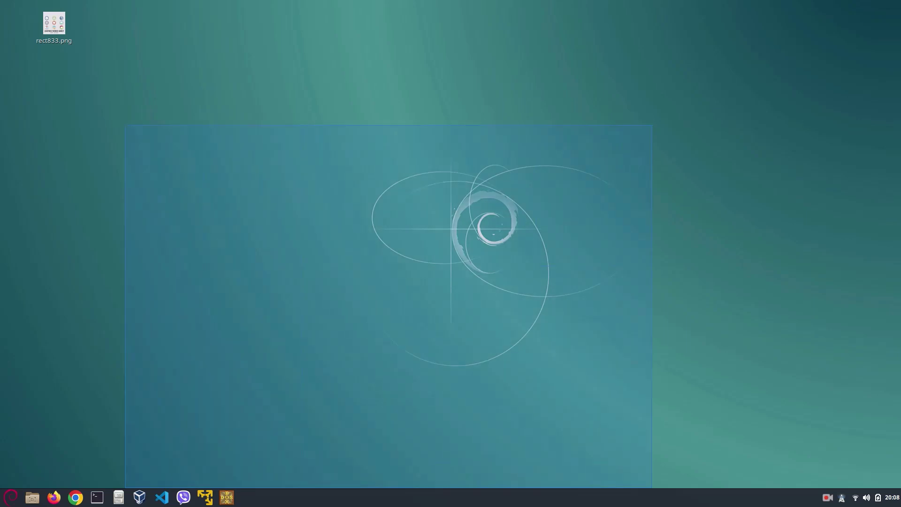
Step: Relaunch Themes via a 'themes' search and set Icons to Zafiro-Nord-Dark-Grey
left_click(10, 497)
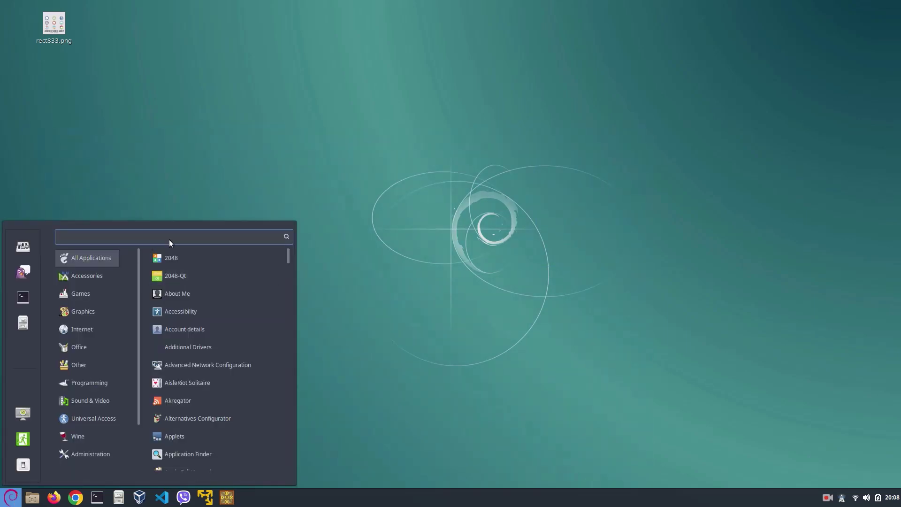
type("themes")
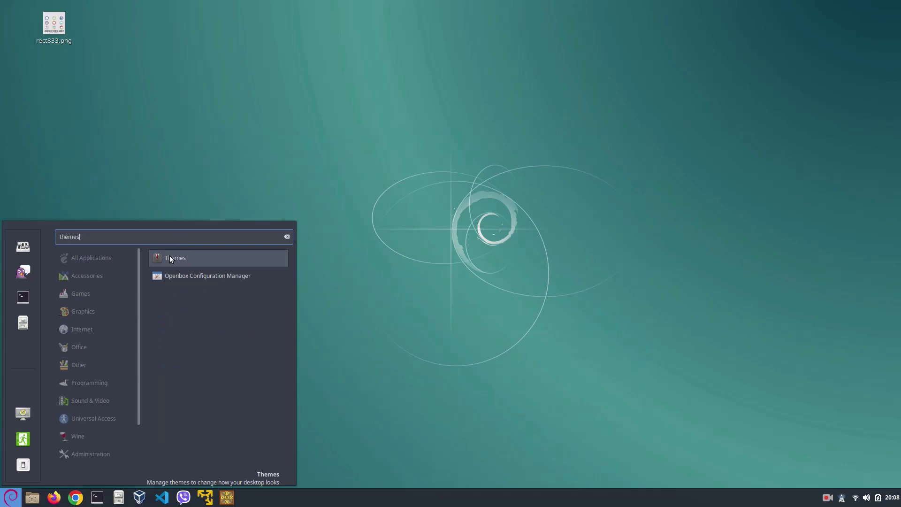
left_click(170, 256)
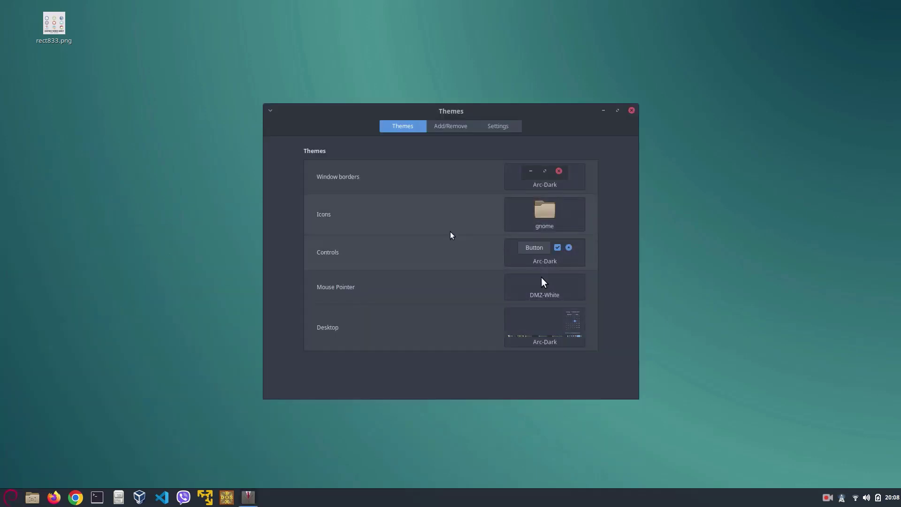
left_click(551, 219)
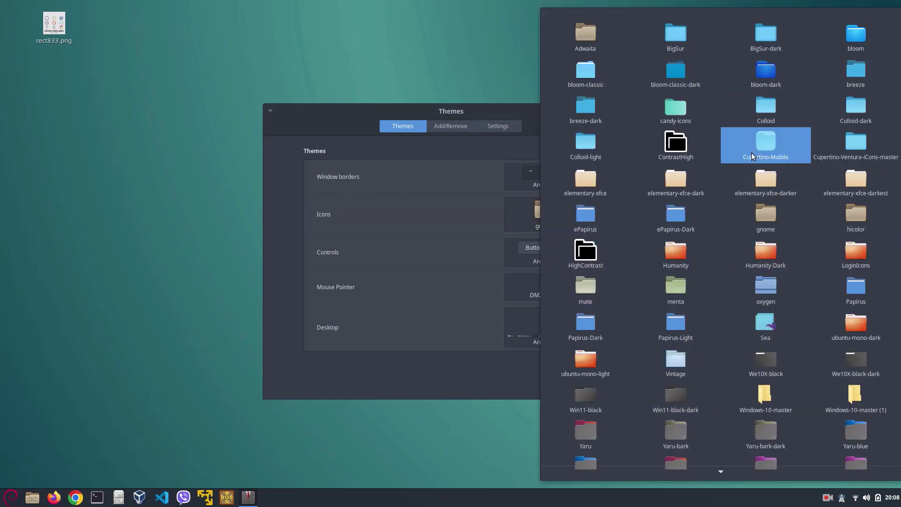
scroll(717, 277, "down", 5)
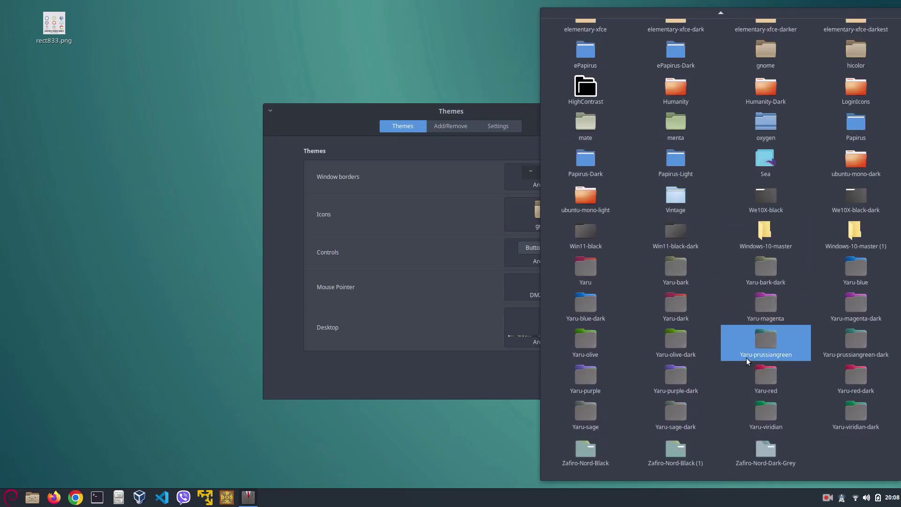
left_click(762, 465)
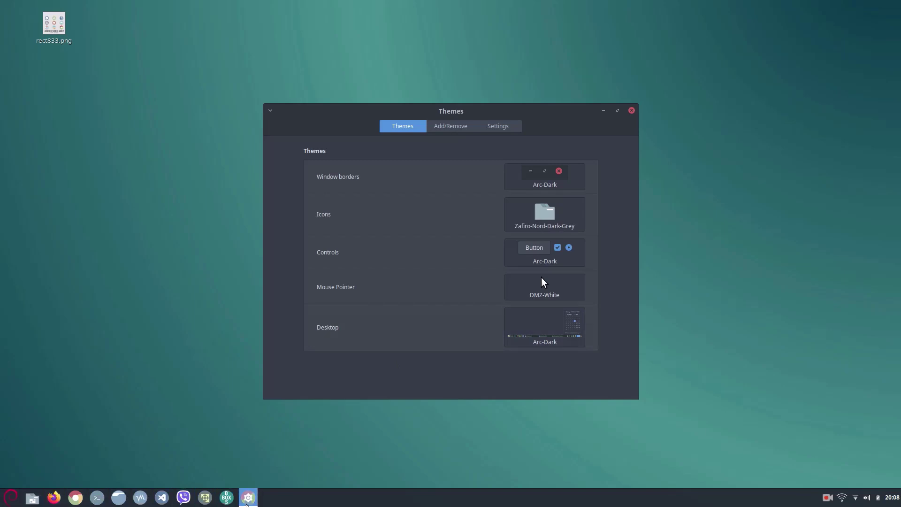
Step: Close the theme settings and open the Menu applet's configuration
left_click(631, 111)
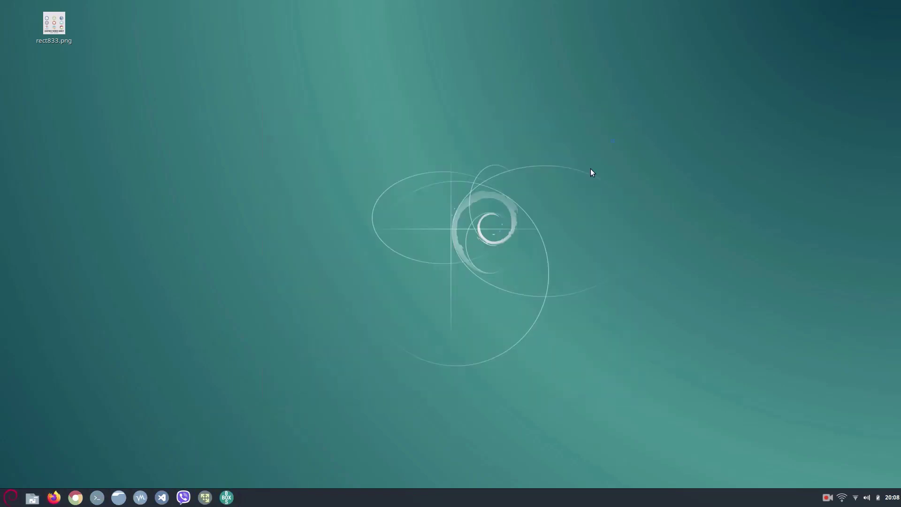
left_click_drag(613, 139, 9, 498)
right_click(9, 501)
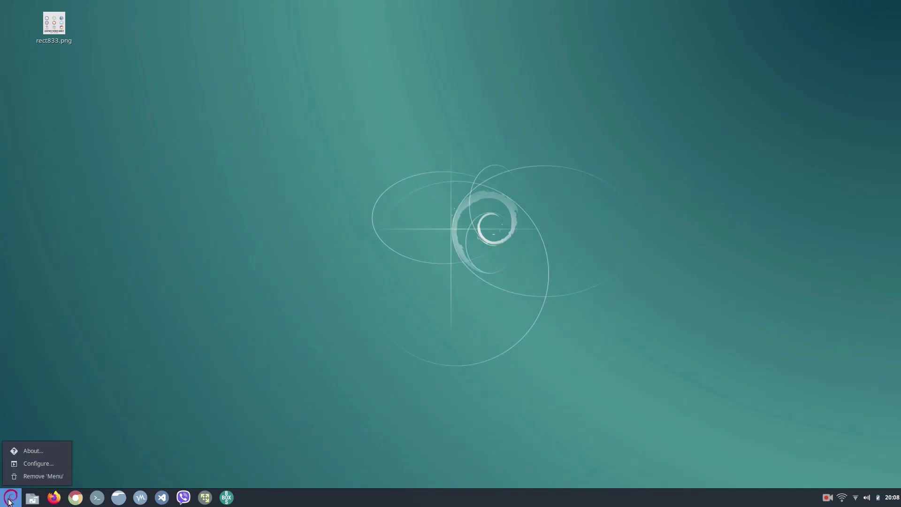
left_click(9, 464)
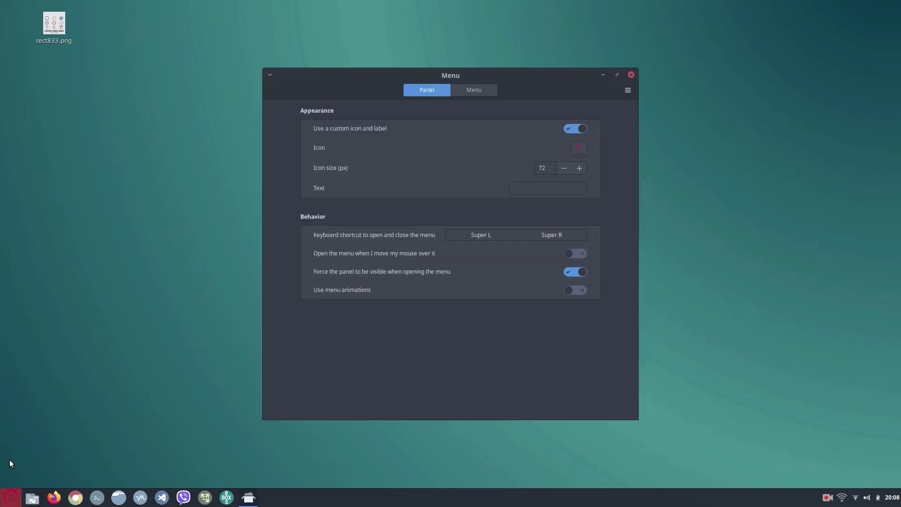
Step: Browse the application icons to choose a new menu icon
left_click(576, 154)
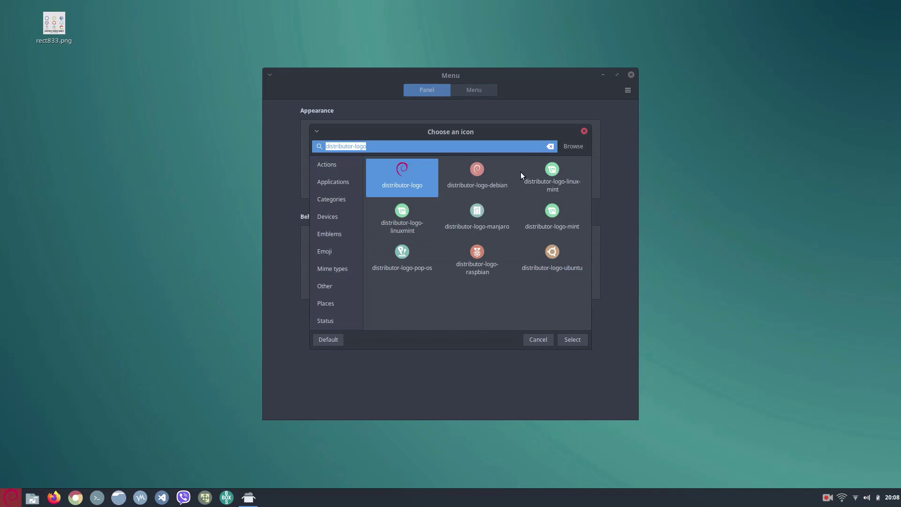
left_click(331, 185)
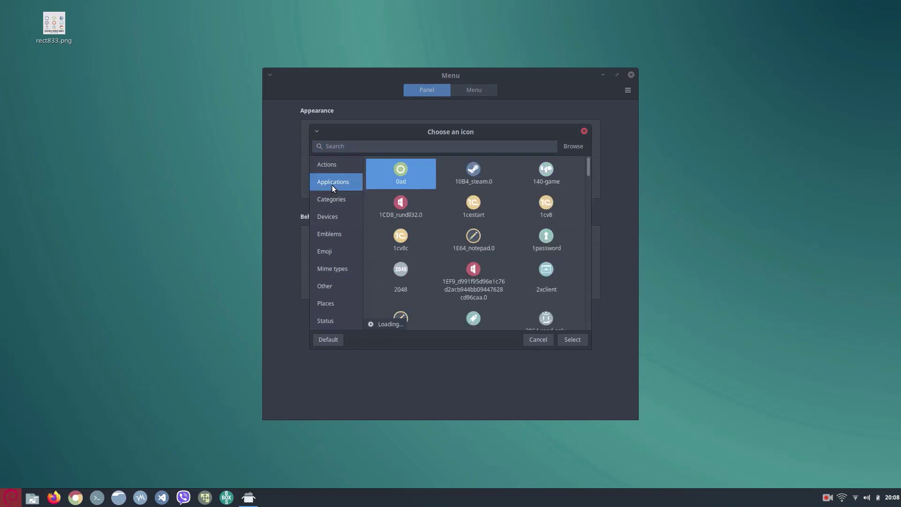
scroll(458, 238, "down", 5)
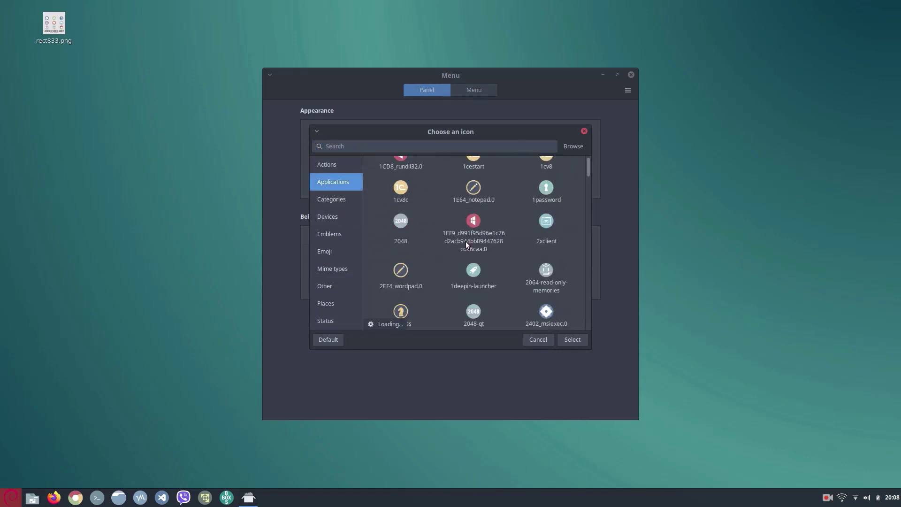
scroll(465, 241, "down", 3)
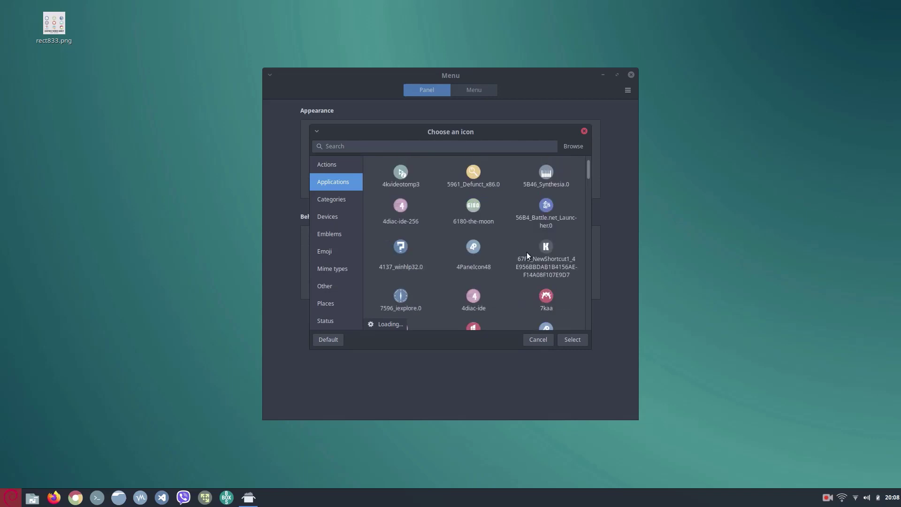
scroll(527, 252, "down", 3)
scroll(590, 193, "down", 3)
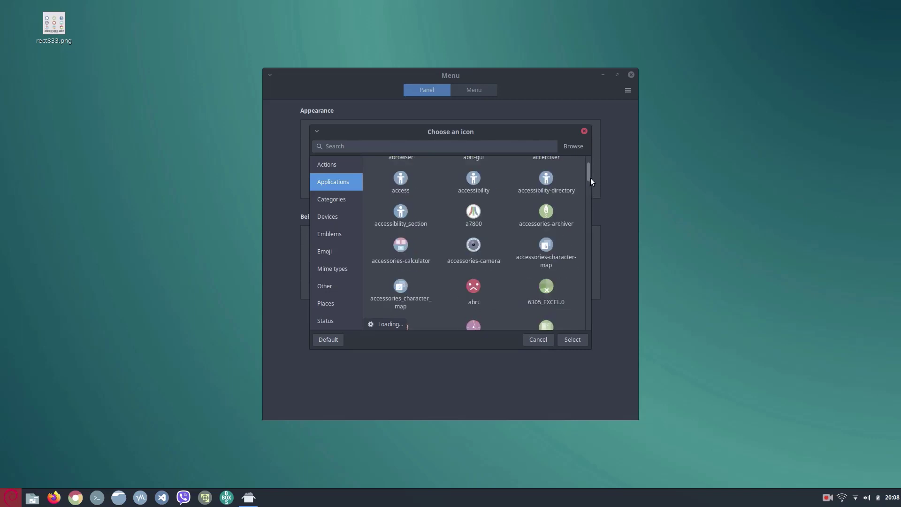
scroll(533, 220, "down", 5)
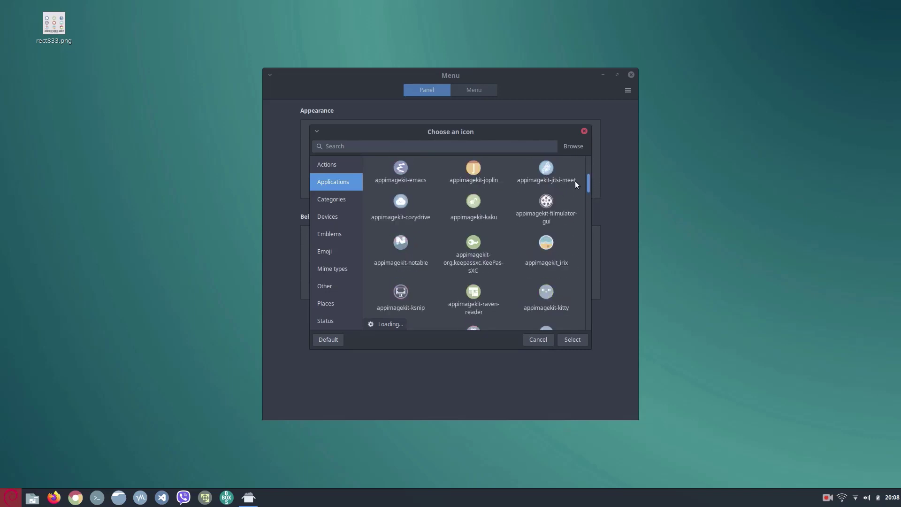
left_click_drag(587, 181, 586, 188)
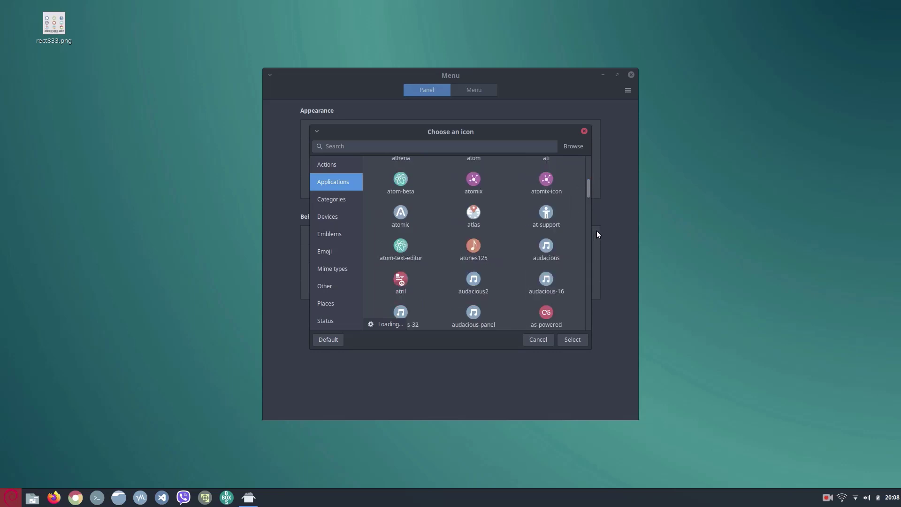
scroll(586, 200, "down", 5)
scroll(583, 258, "down", 10)
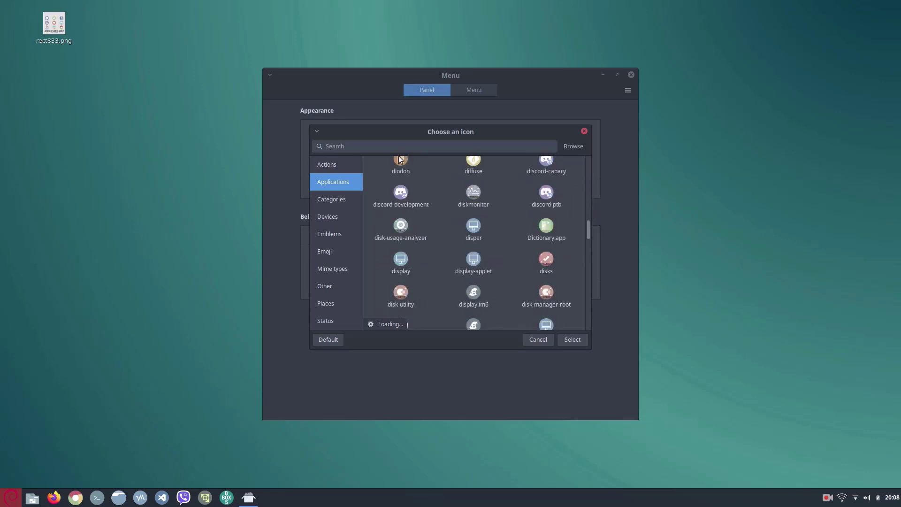
scroll(410, 157, "up", 1)
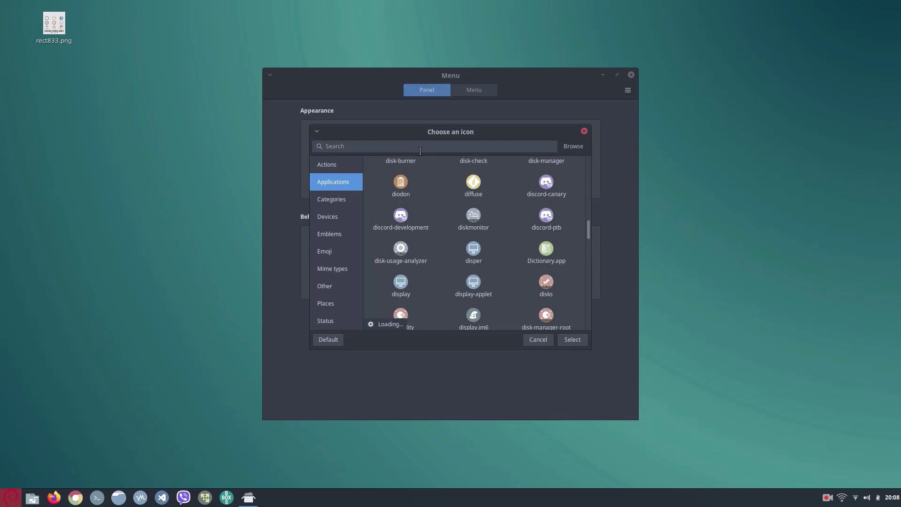
Step: Search the icons for 'chrome' and set the chrome image as the menu icon
left_click(420, 151)
type("chrome")
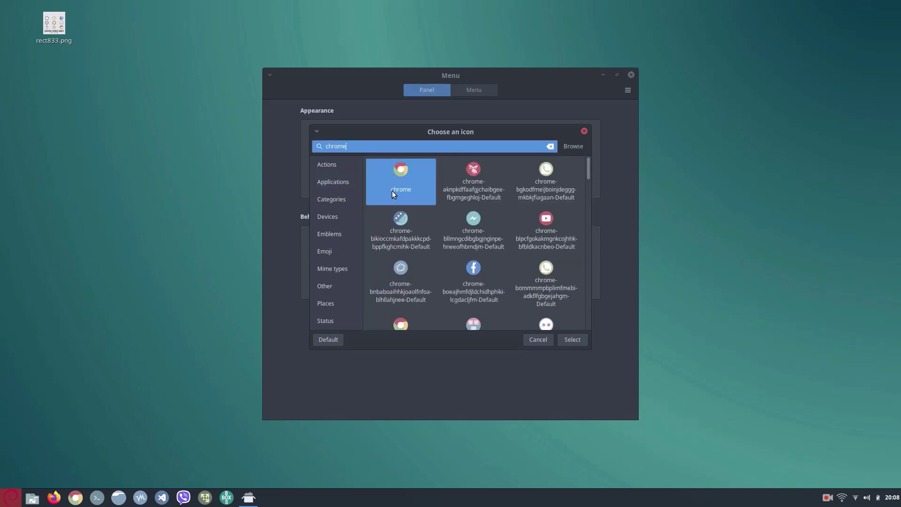
scroll(409, 211, "down", 1)
scroll(410, 211, "up", 1)
left_click(404, 181)
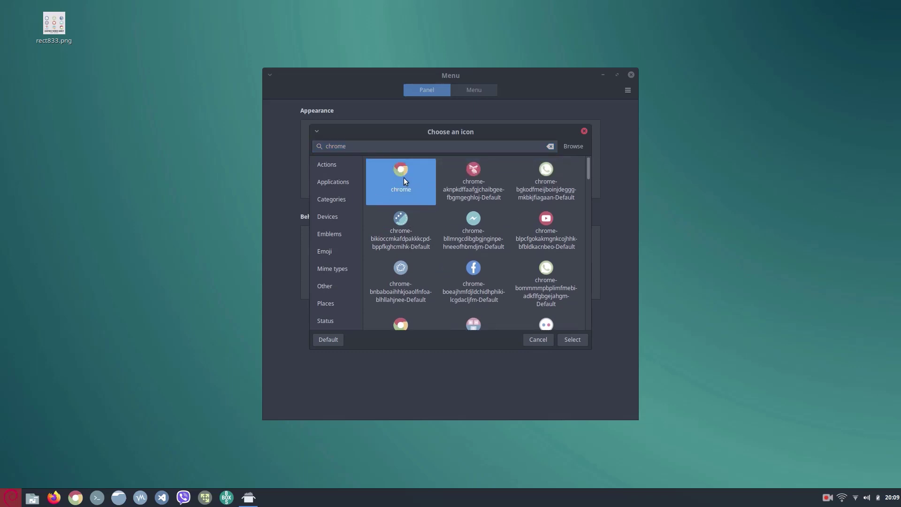
double_click(403, 179)
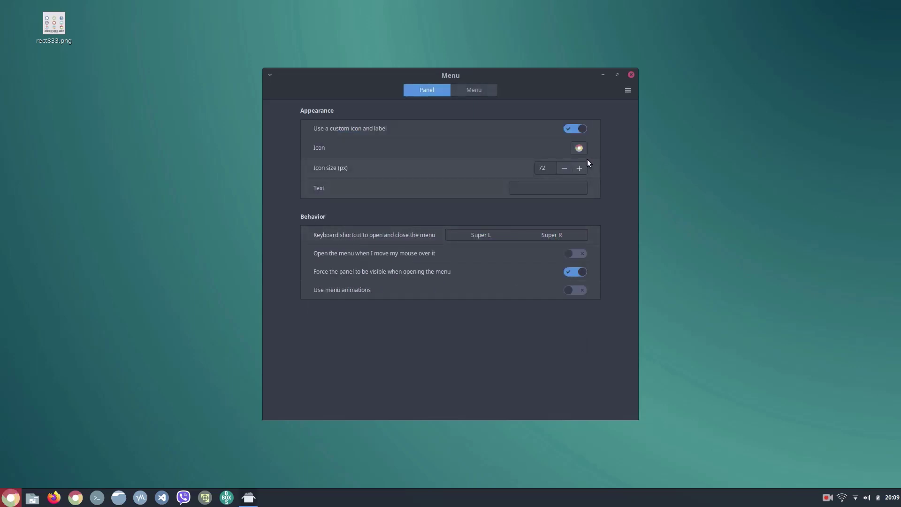
Step: Close the Menu settings, test the menu, and unpin Chrome from the panel
left_click(631, 74)
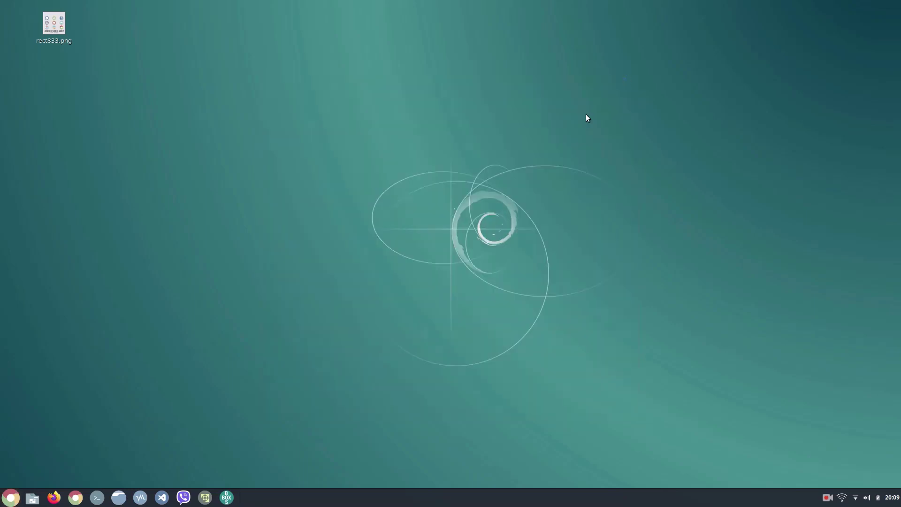
left_click(10, 497)
left_click(10, 498)
right_click(75, 497)
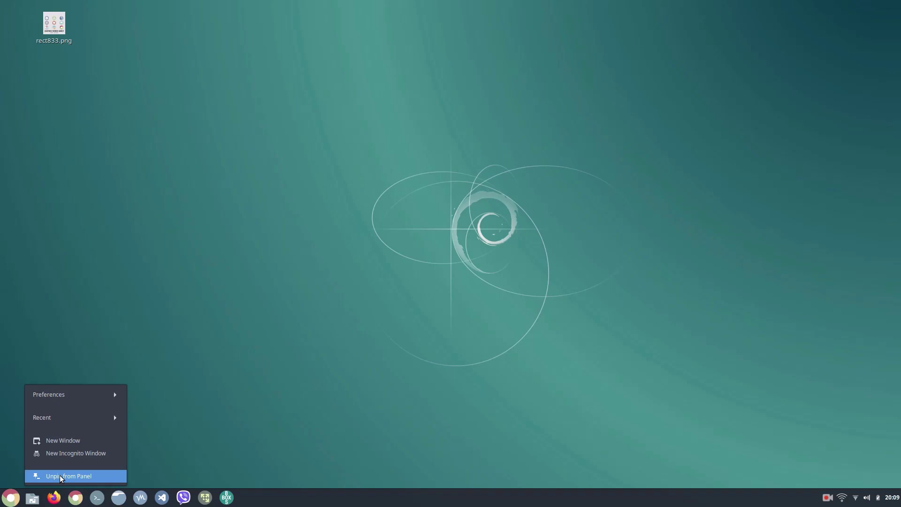
left_click(60, 475)
Step: Open and close the applications menu a few times to check its new look
left_click(10, 497)
left_click(10, 497)
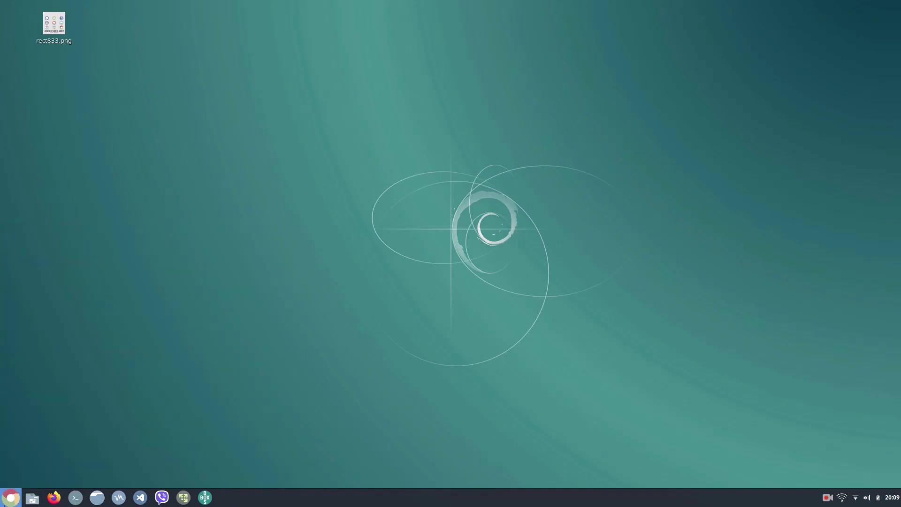
left_click(10, 497)
left_click(10, 497)
left_click(10, 497)
left_click(11, 498)
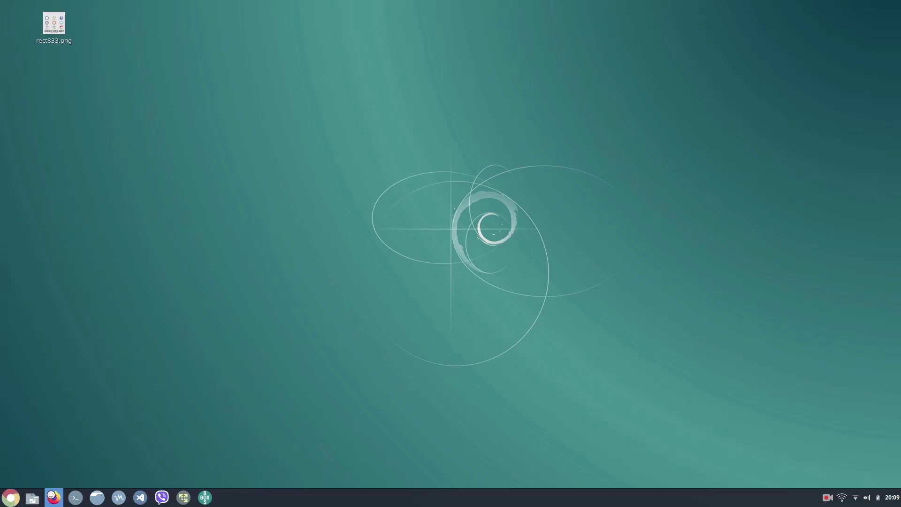
Step: Launch Firefox and search Google for 'chrome os walpepar'
left_click(52, 495)
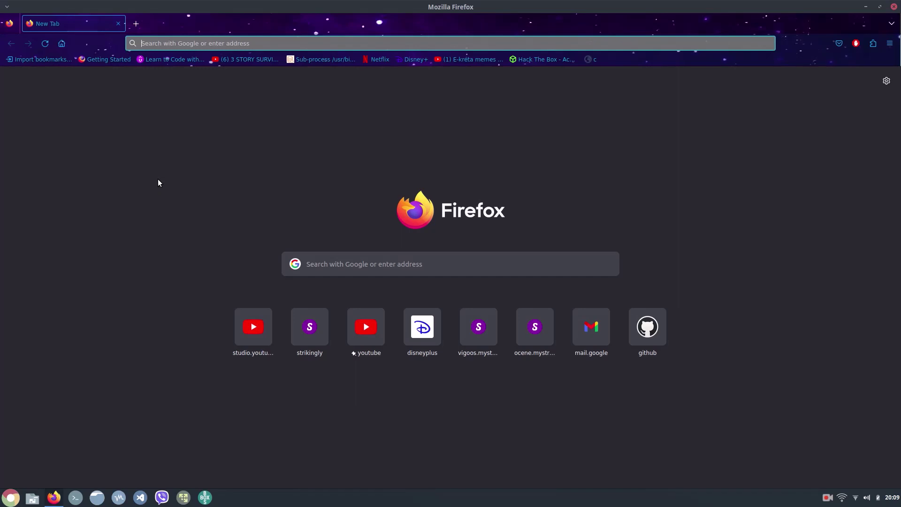
type("chrom")
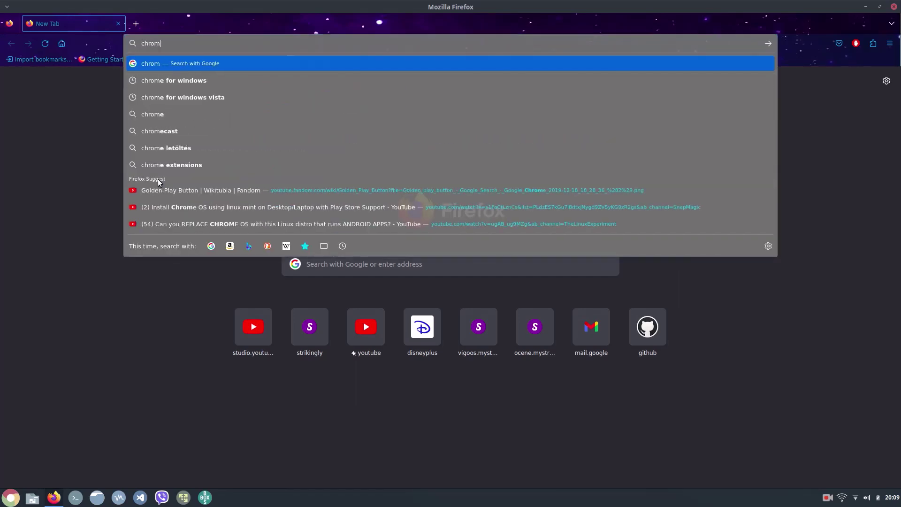
type("e os w")
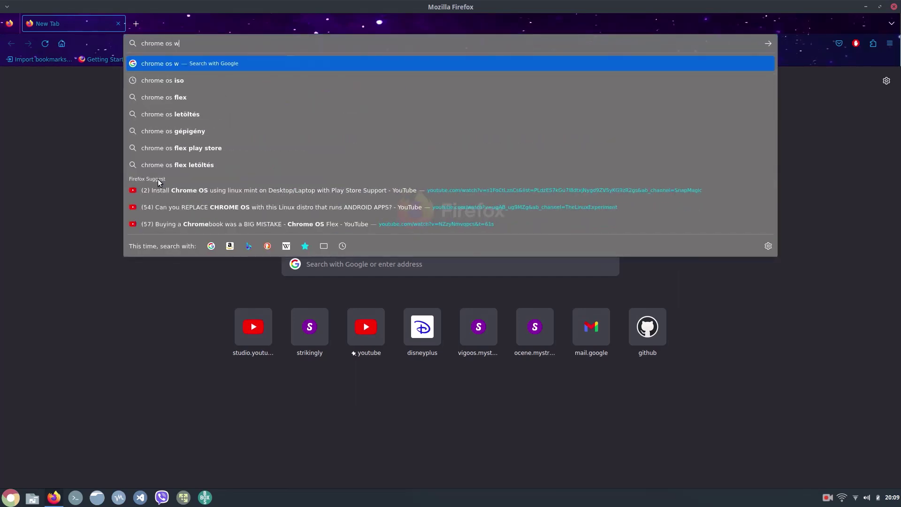
type("alpepar")
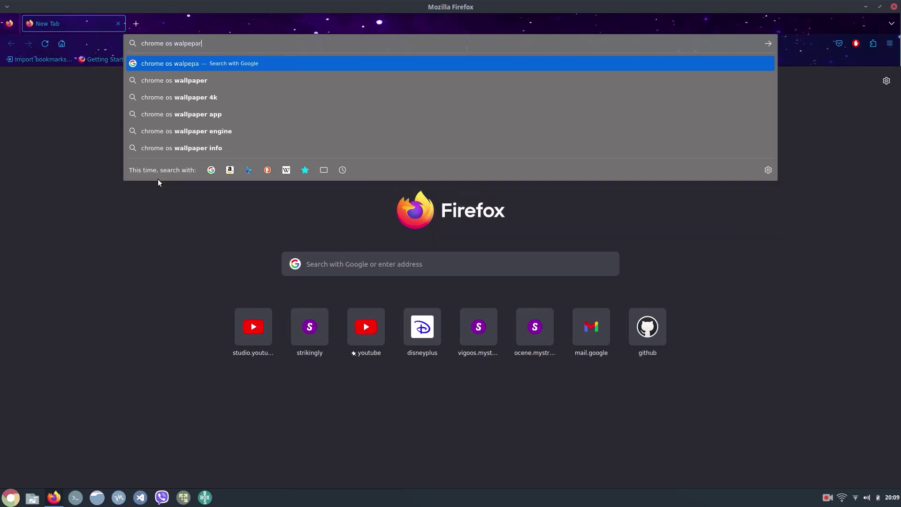
key("Return")
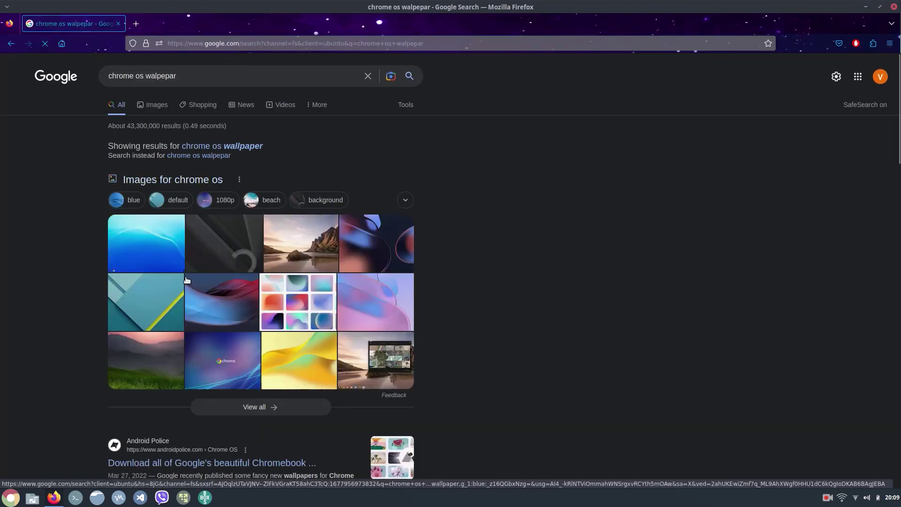
Step: Set the teal Chrome OS wallpaper image as the desktop background
left_click(139, 250)
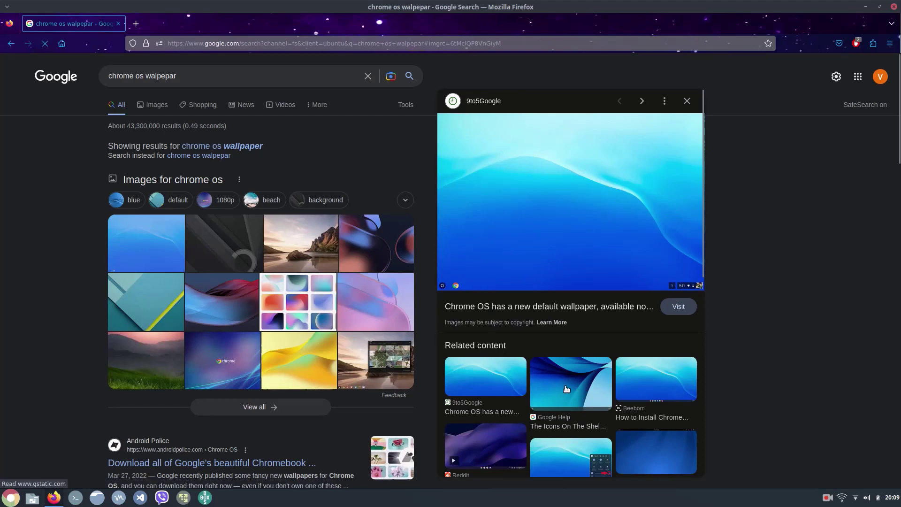
left_click(135, 303)
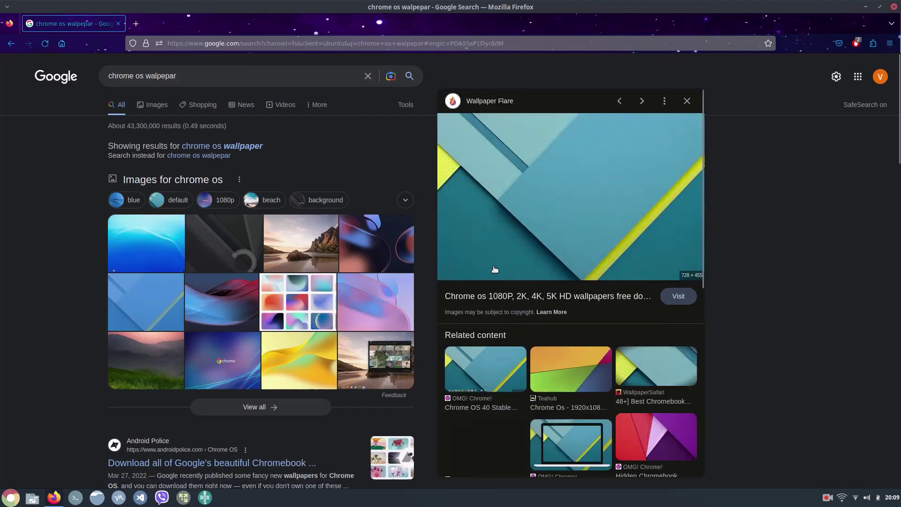
right_click(550, 221)
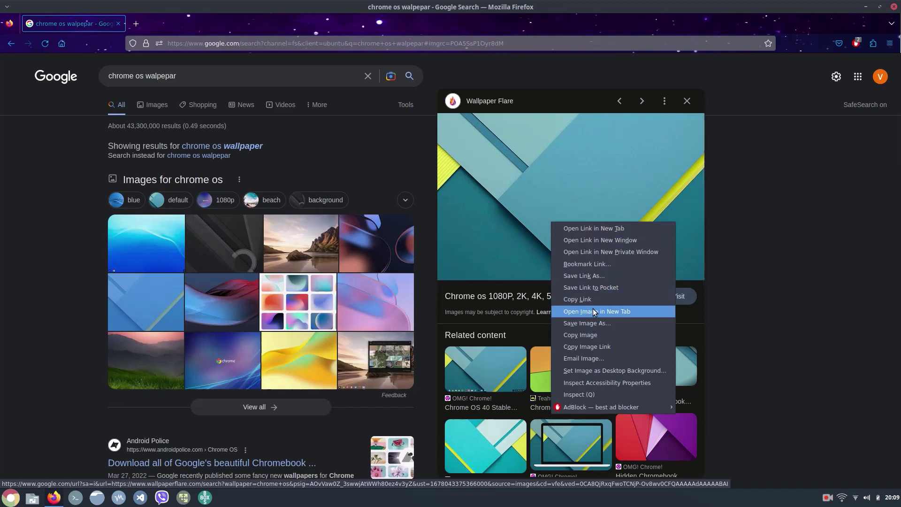
left_click(598, 369)
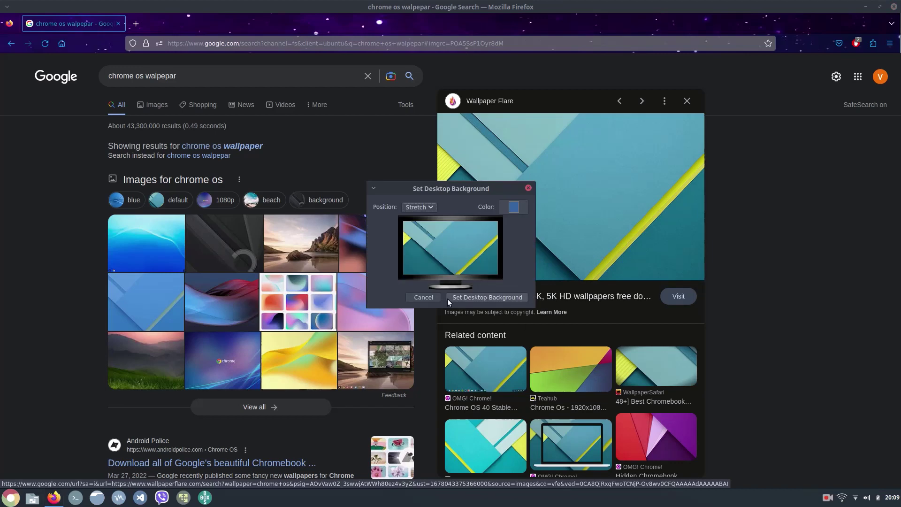
left_click(460, 300)
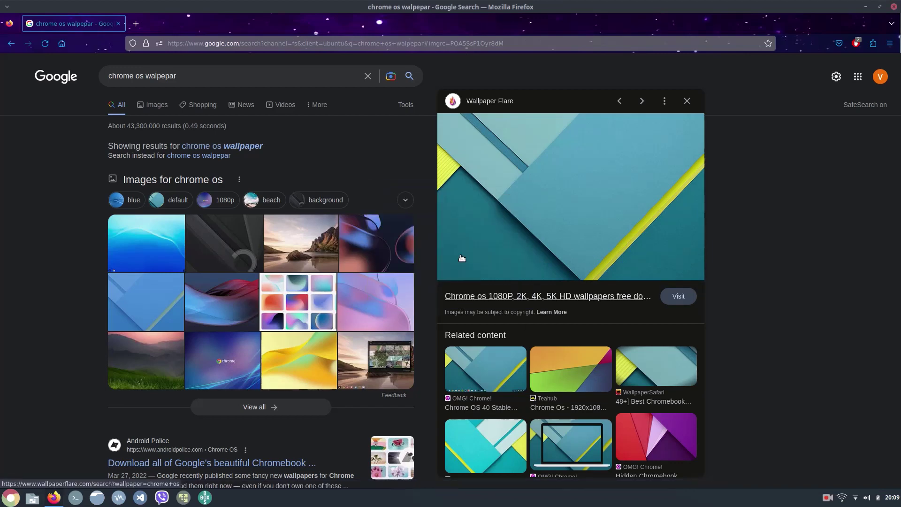
Step: Check the new wallpaper, then close Firefox
left_click(866, 6)
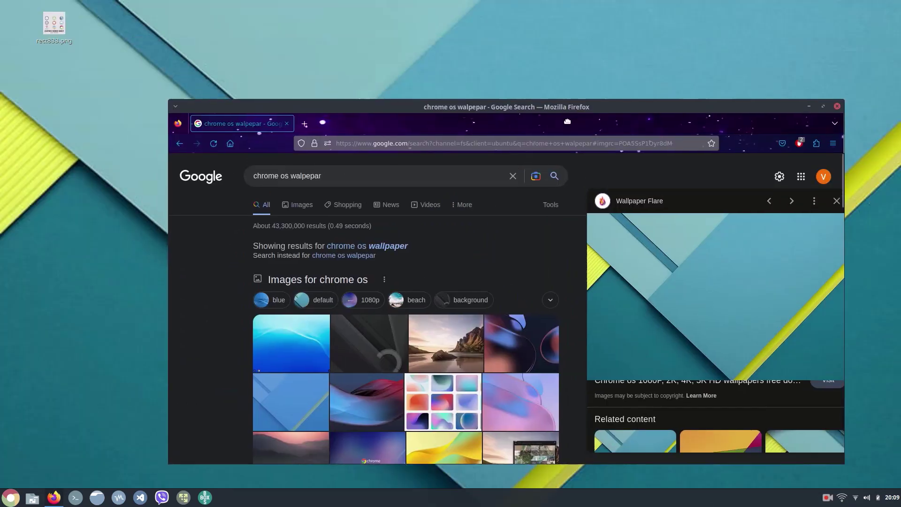
key("alt+Tab")
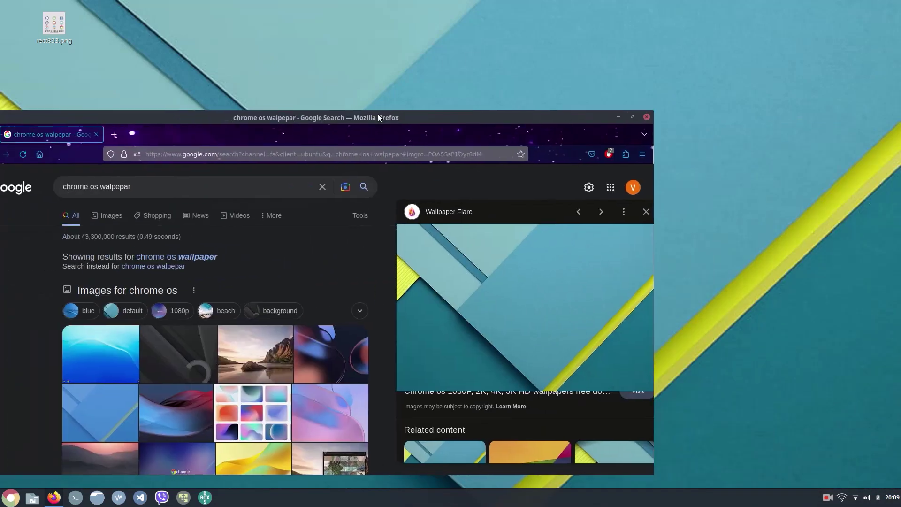
left_click(646, 117)
Step: Permanently delete rect833.png from the desktop
right_click(42, 40)
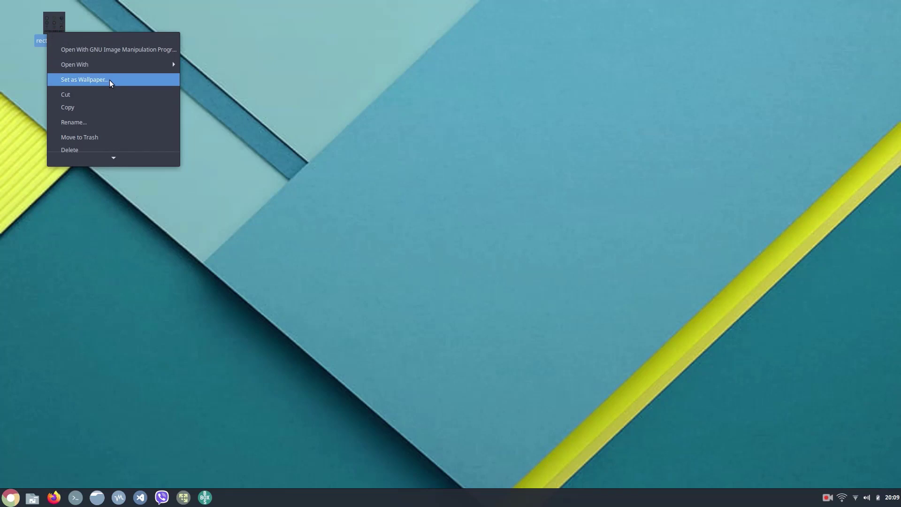
left_click(70, 149)
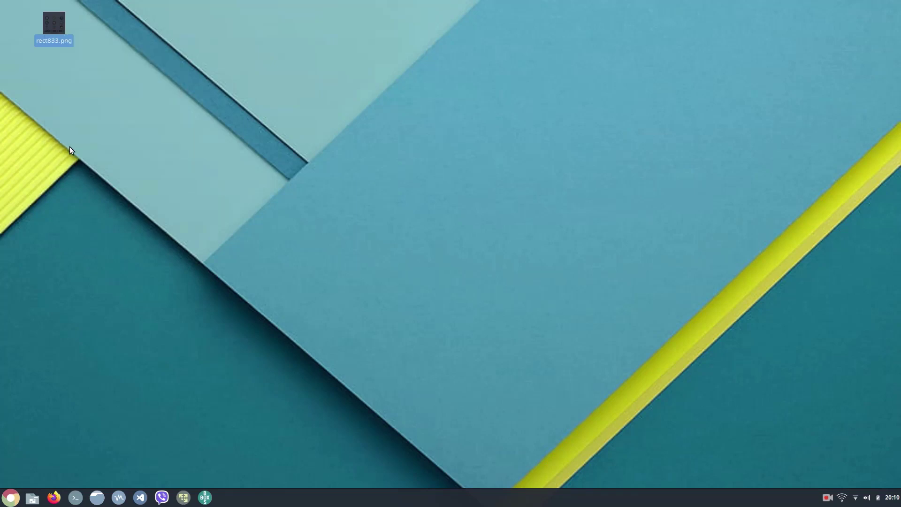
left_click(492, 278)
left_click_drag(489, 284, 283, 494)
Step: Raise the panel height from 40 to 42 in Panel settings and close the window
right_click(283, 497)
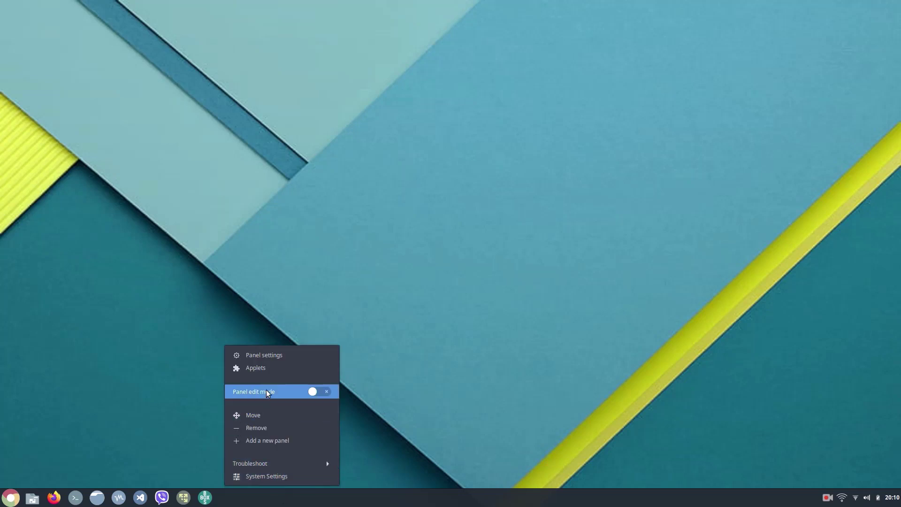
left_click(274, 356)
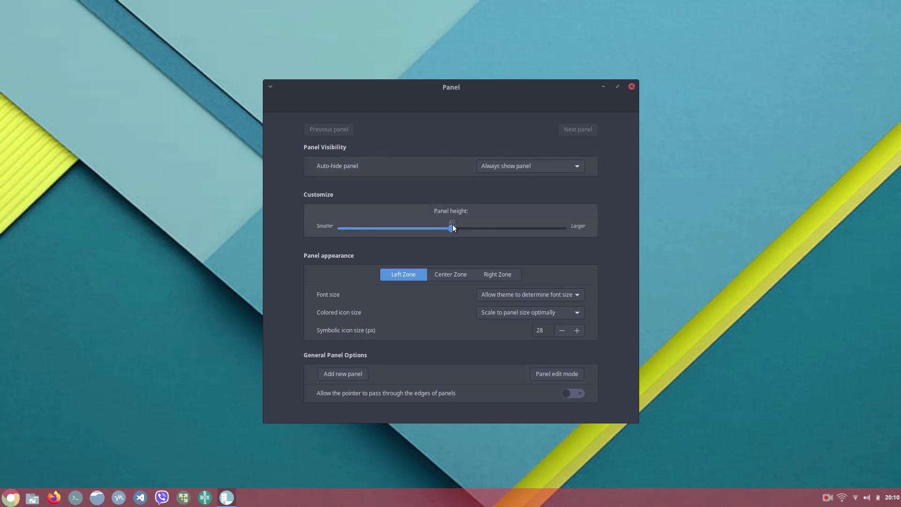
left_click_drag(460, 223, 466, 222)
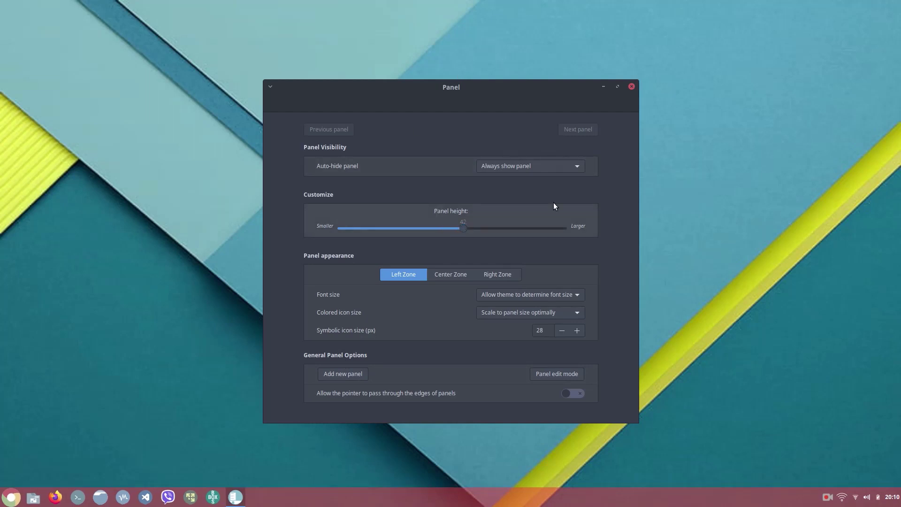
left_click(632, 86)
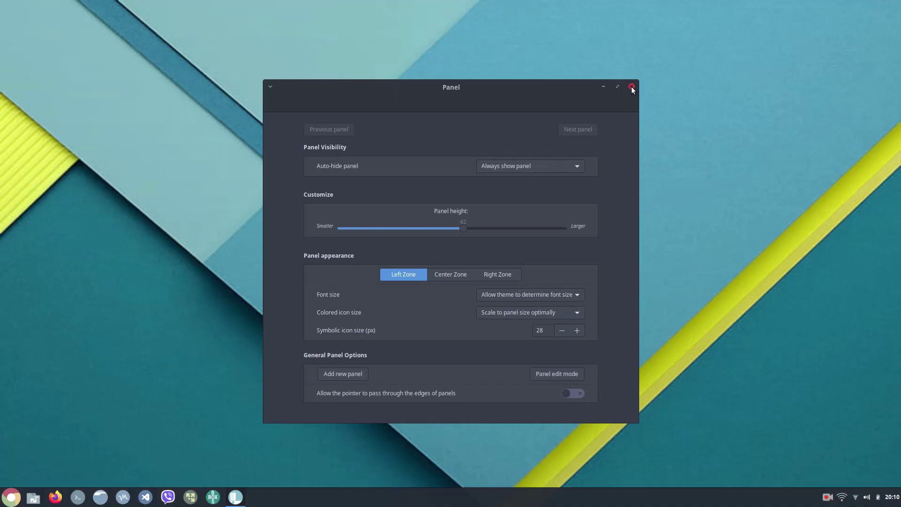
left_click_drag(617, 175, 78, 450)
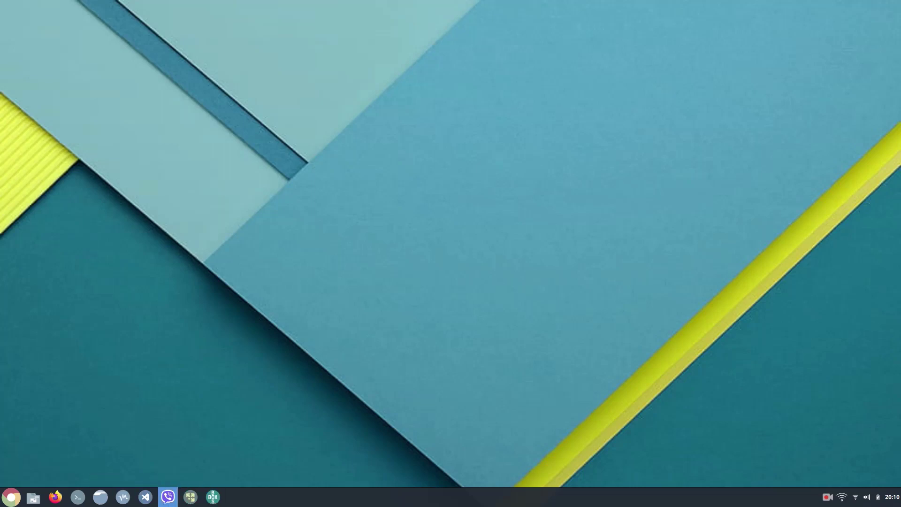
Step: Open the Chrome-icon applications menu to view All Applications and categories
left_click(16, 503)
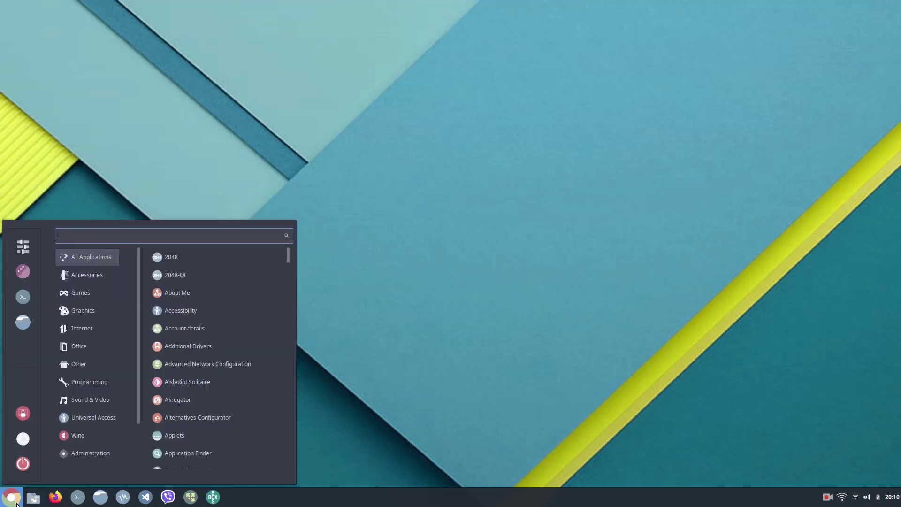